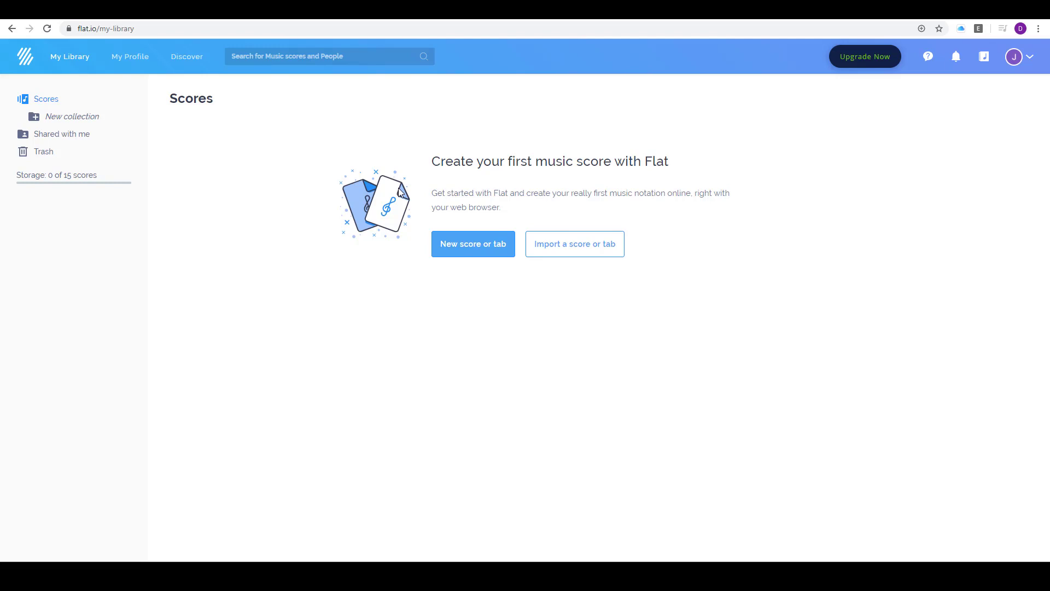
# Step: Start a new private score and enter the title 'Pentatonic Tutorial'
pyautogui.click(502, 248)
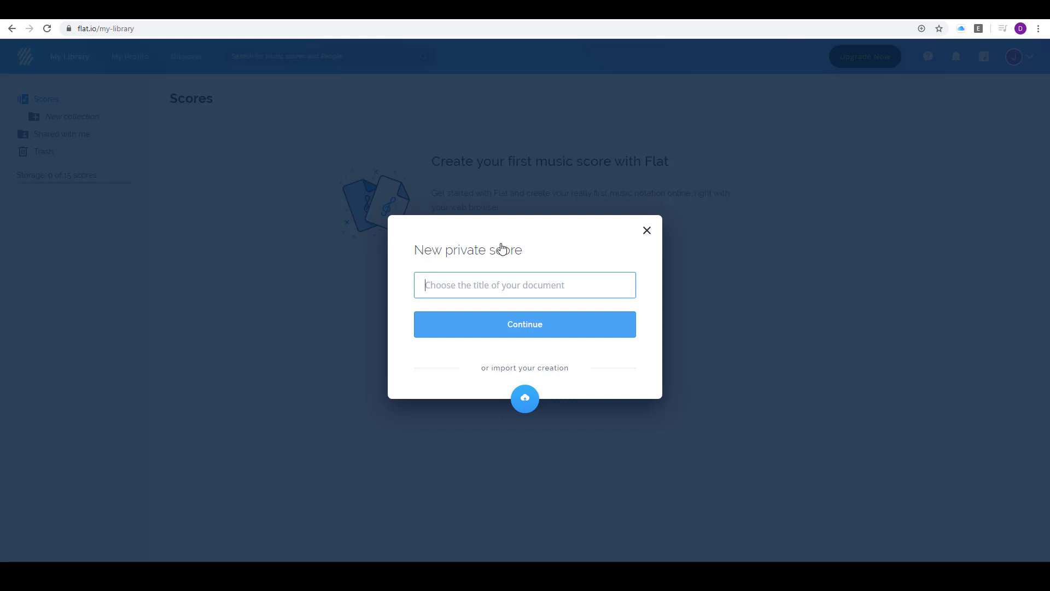
pyautogui.write('Pentatonic')
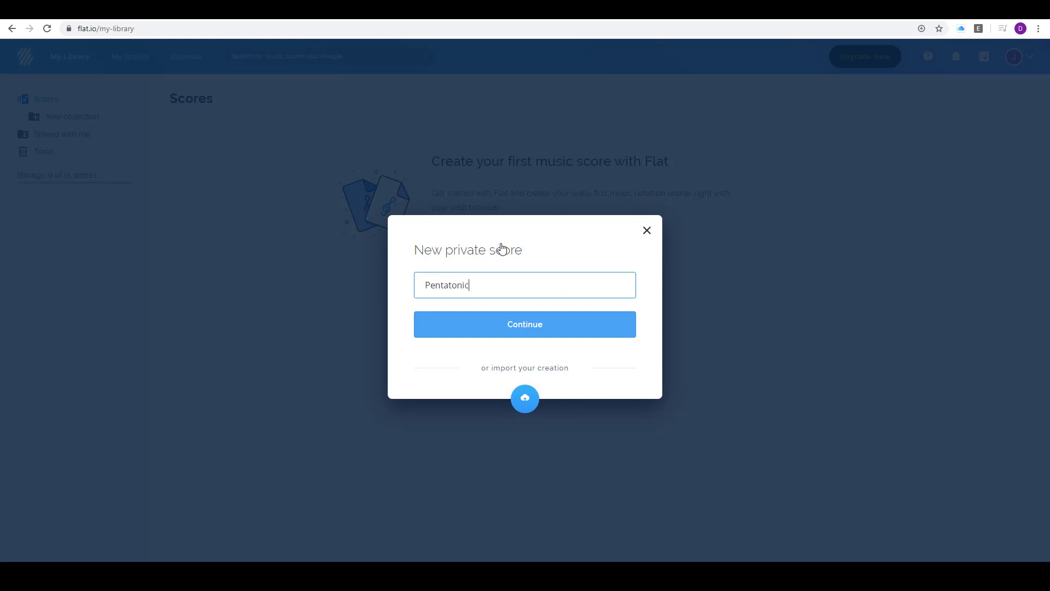
pyautogui.write(' Tutorial')
# Step: Confirm the title, add a Trumpet part from the Brass instruments, and create the score
pyautogui.press('Return')
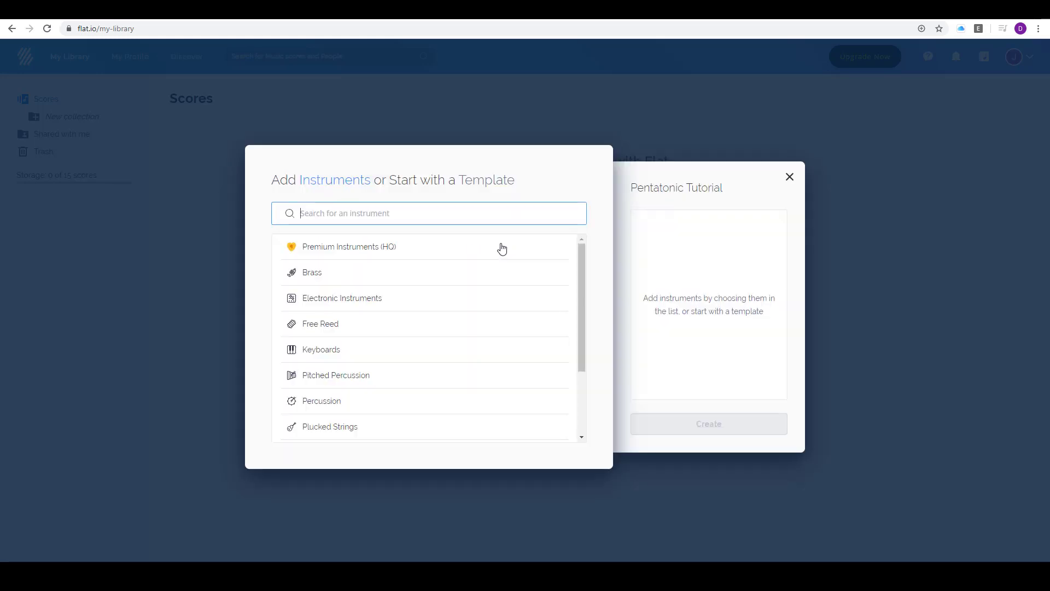
pyautogui.click(315, 276)
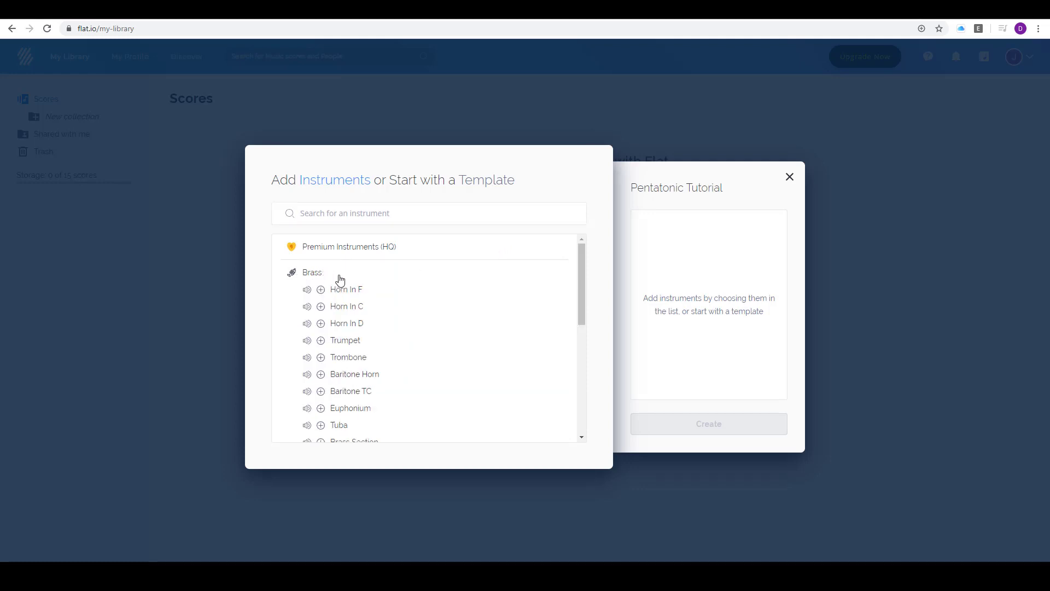
pyautogui.click(321, 341)
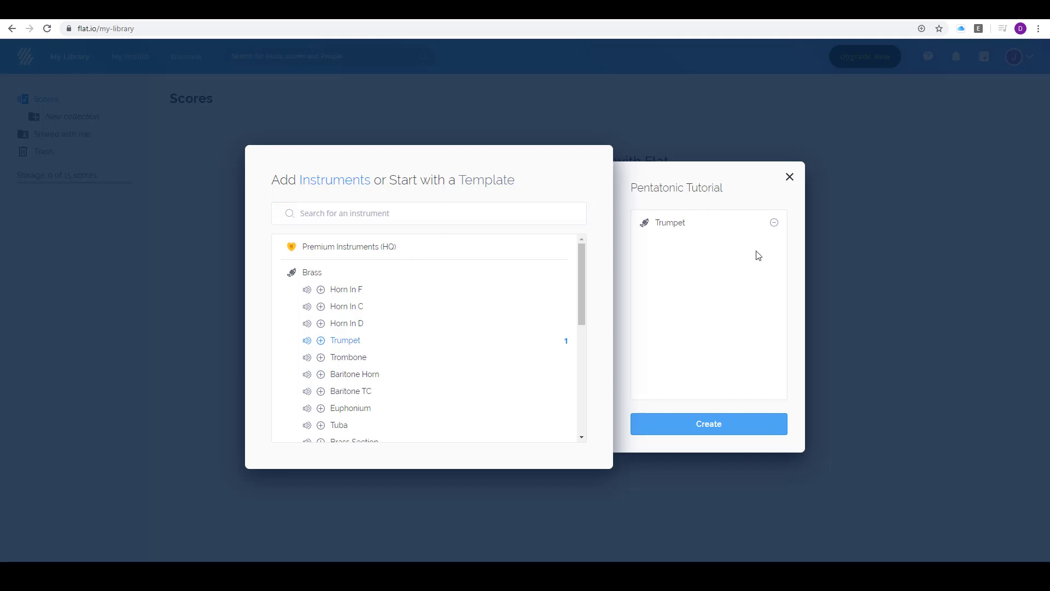
pyautogui.click(702, 431)
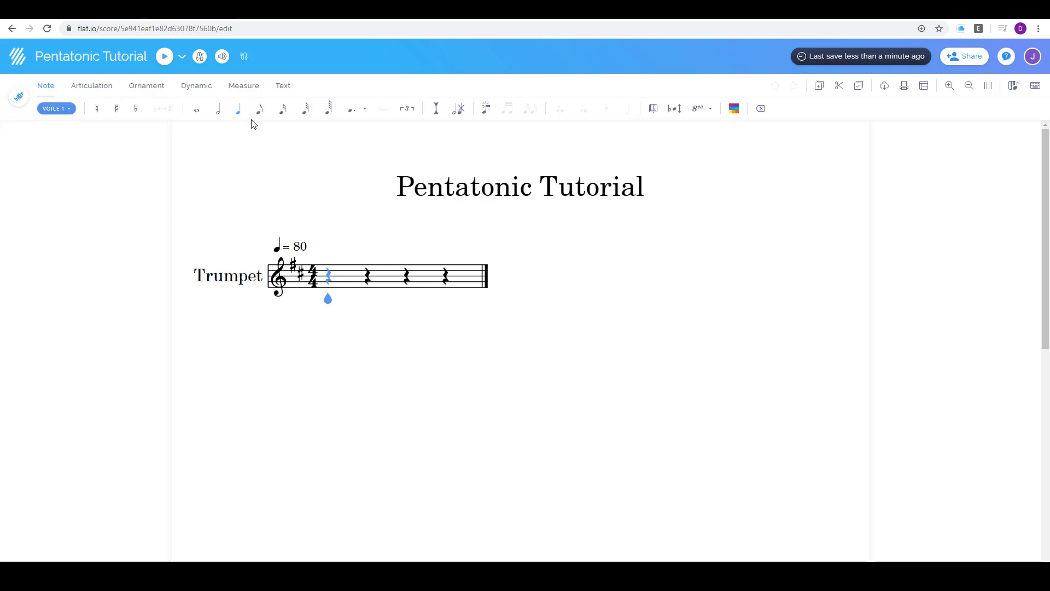
# Step: Insert 15 empty measures after the first, bringing the score to 16 measures
pyautogui.click(249, 89)
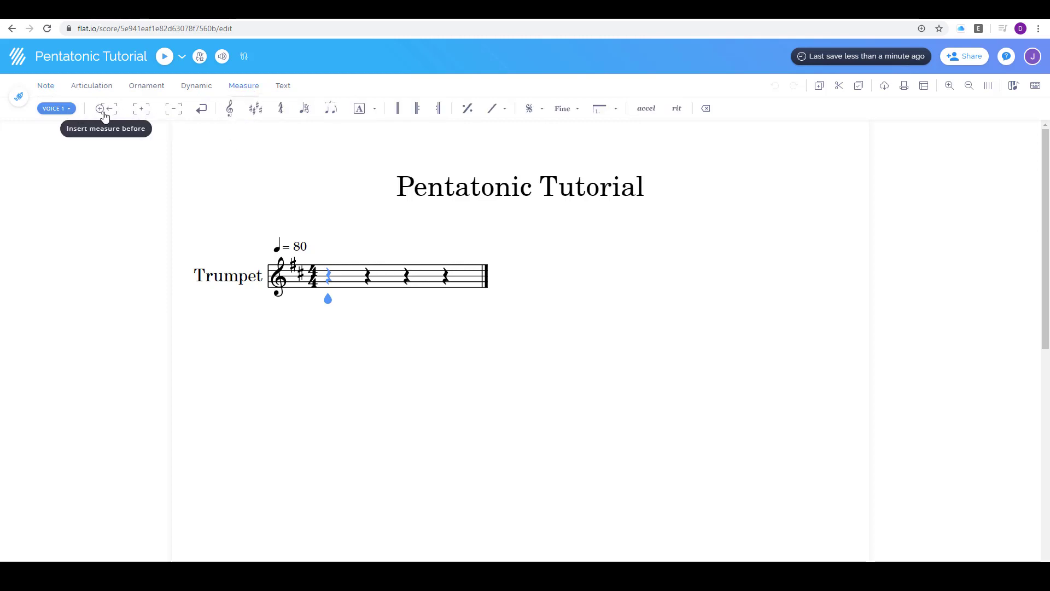
pyautogui.click(138, 115)
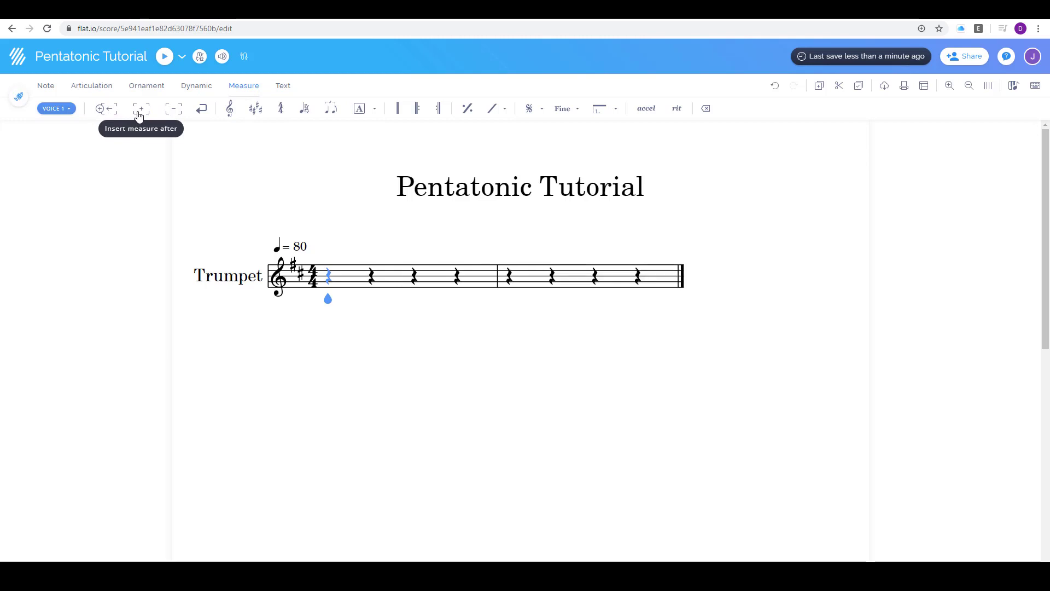
pyautogui.click(138, 115)
pyautogui.click(138, 115)
pyautogui.click(139, 115)
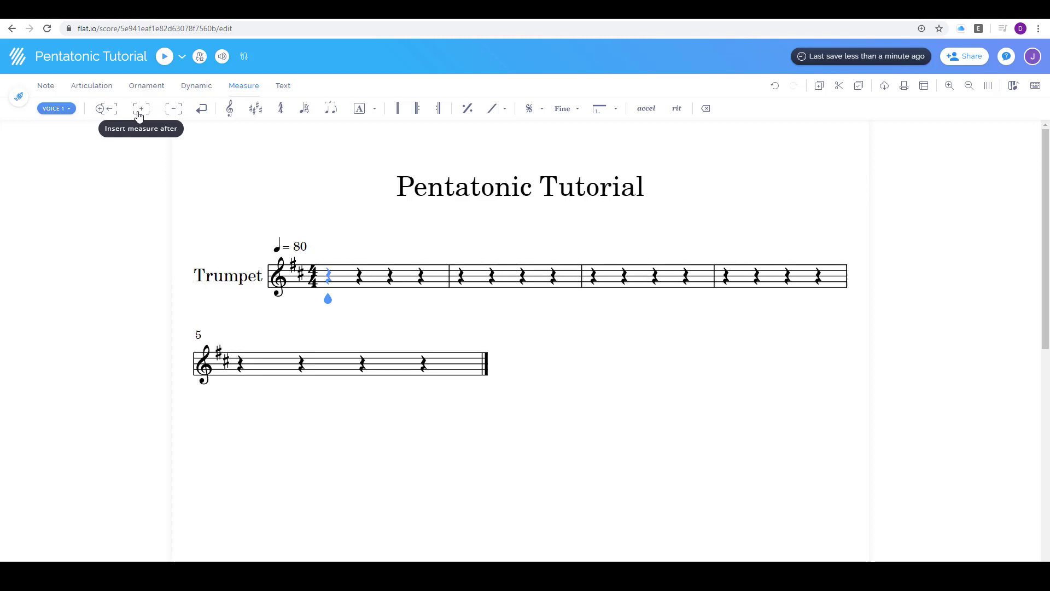
pyautogui.click(138, 115)
pyautogui.click(138, 115)
pyautogui.click(139, 115)
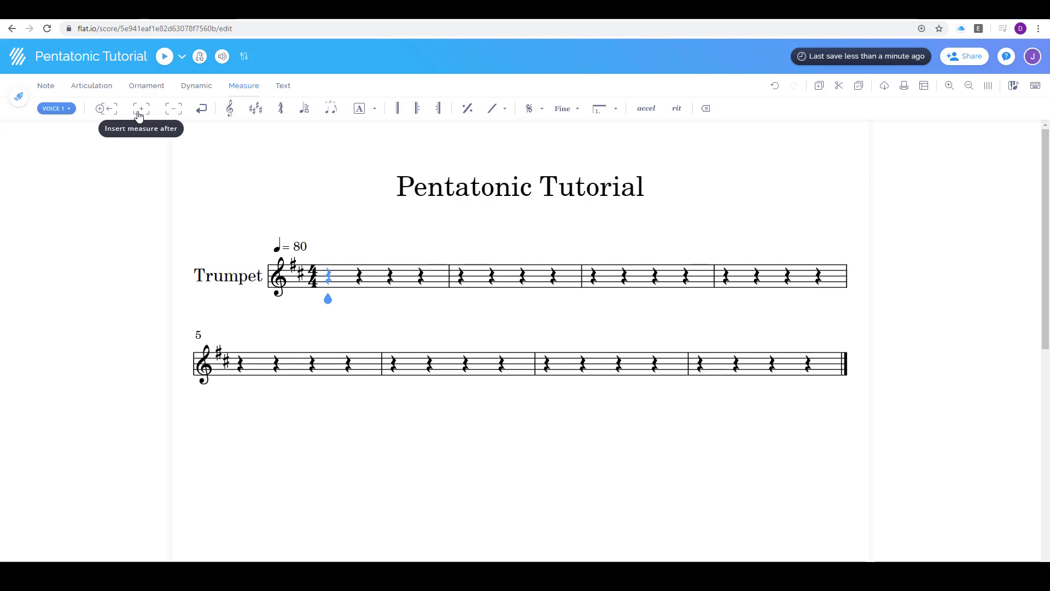
pyautogui.click(138, 114)
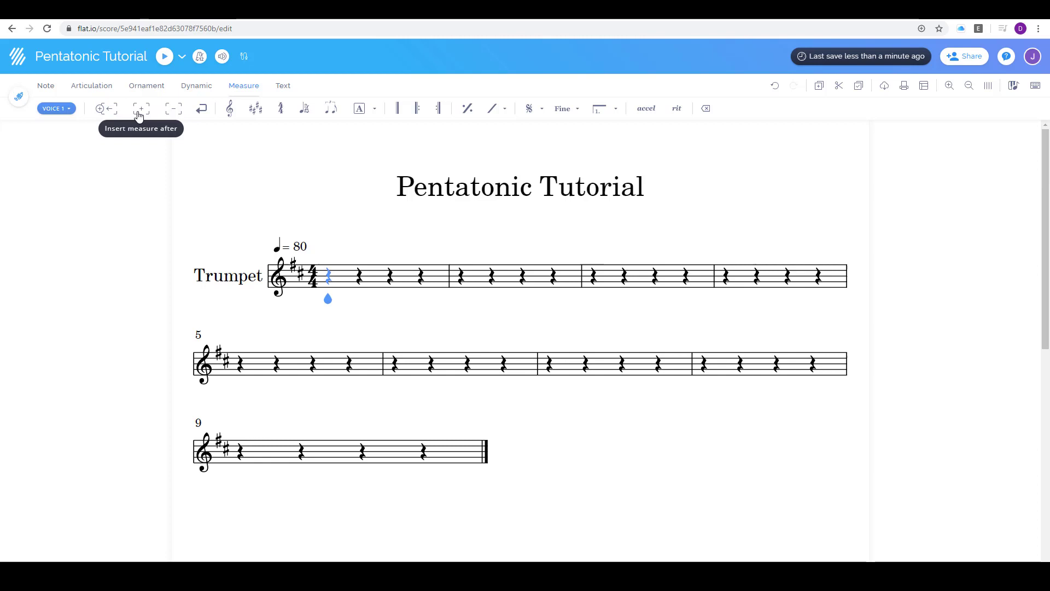
pyautogui.click(138, 115)
pyautogui.click(139, 115)
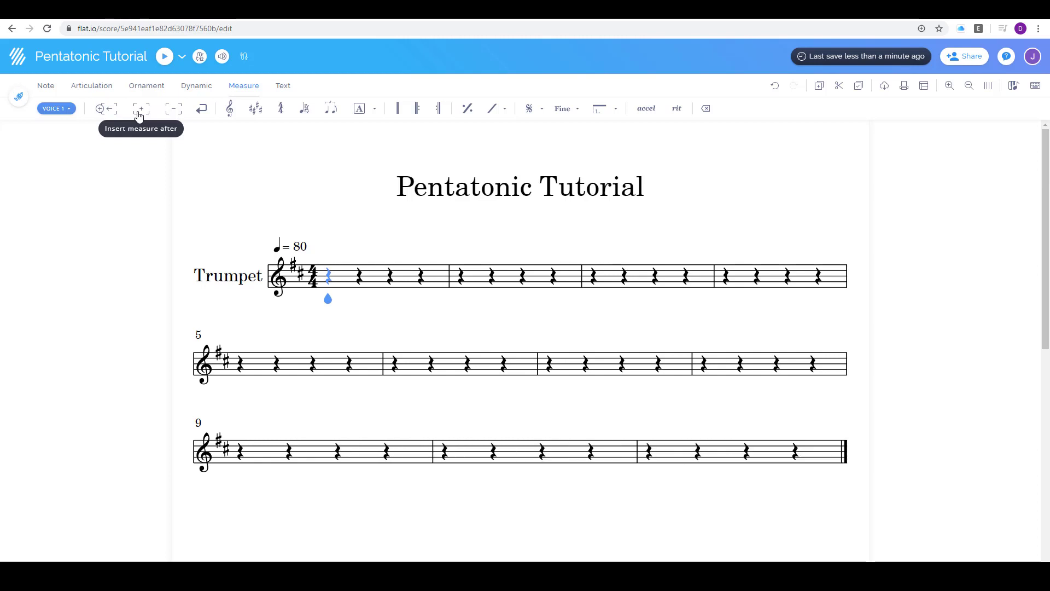
pyautogui.click(139, 115)
pyautogui.click(139, 115)
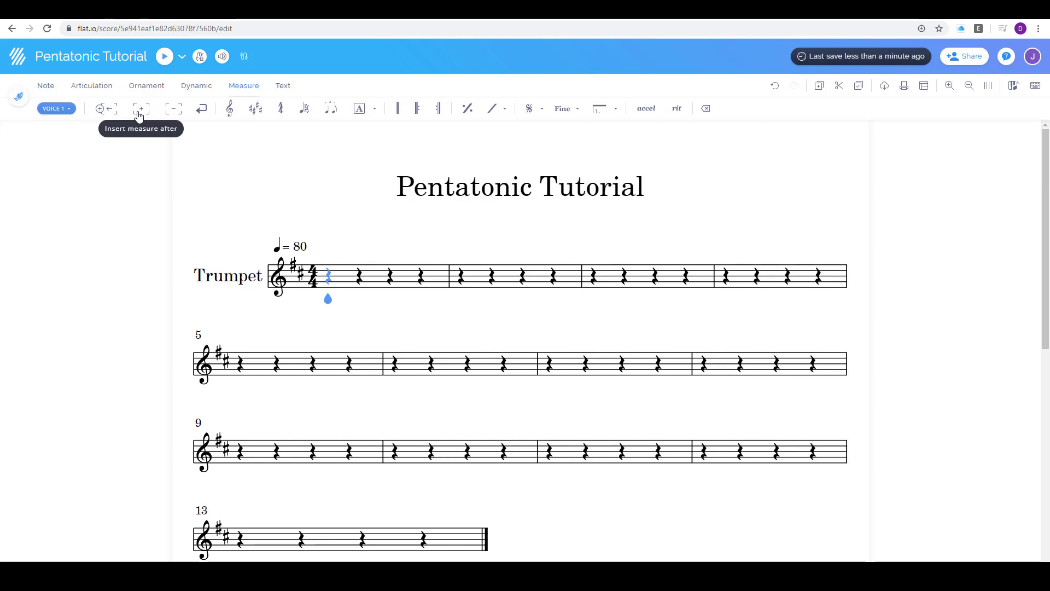
pyautogui.click(139, 115)
pyautogui.click(138, 115)
pyautogui.click(138, 115)
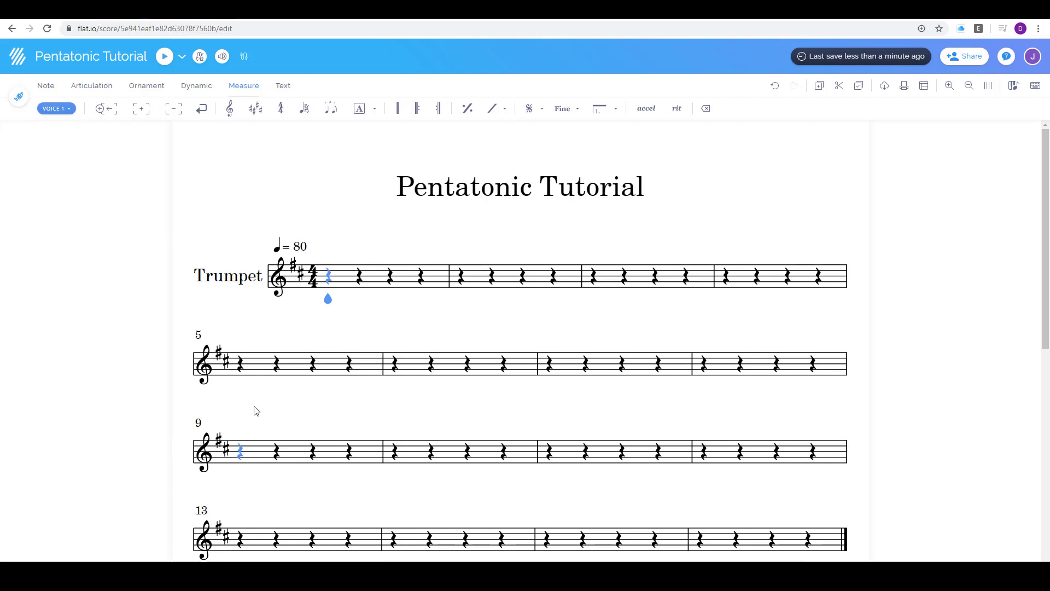
# Step: Set the key signature to C major, with no sharps or flats, for all parts
pyautogui.click(47, 87)
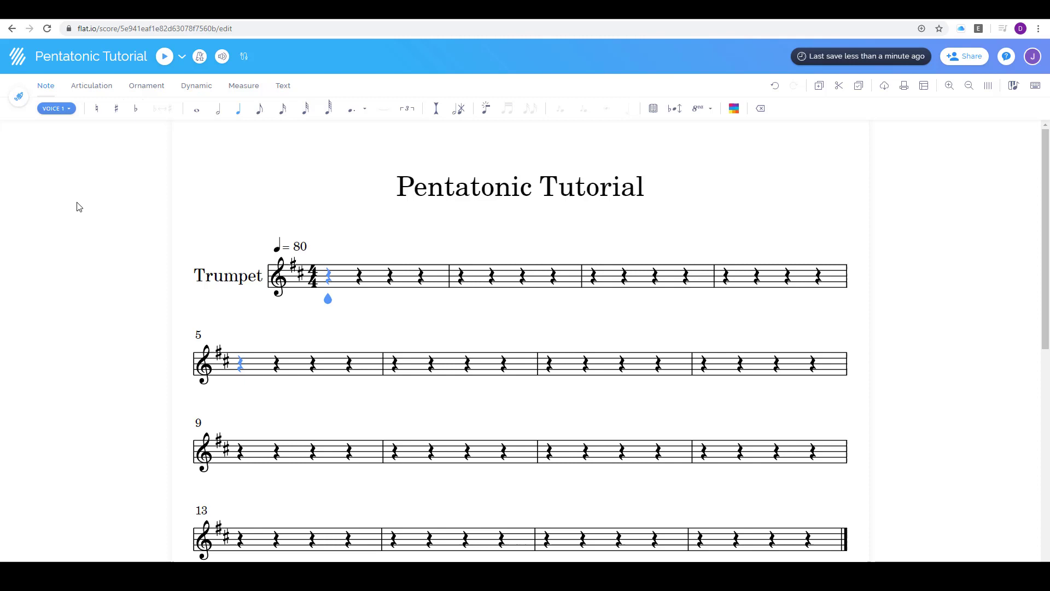
pyautogui.click(300, 282)
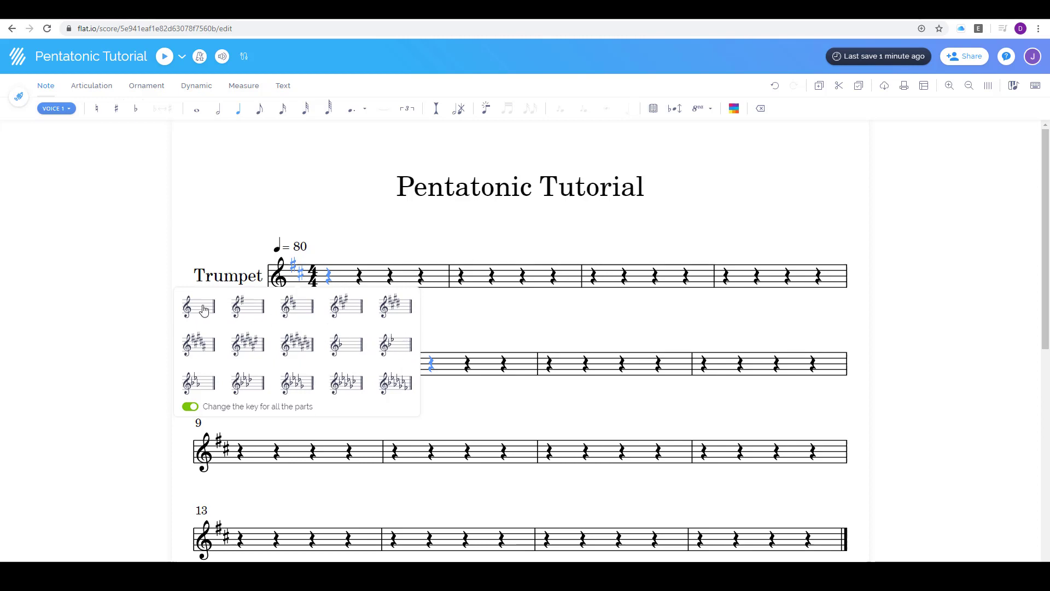
pyautogui.click(203, 310)
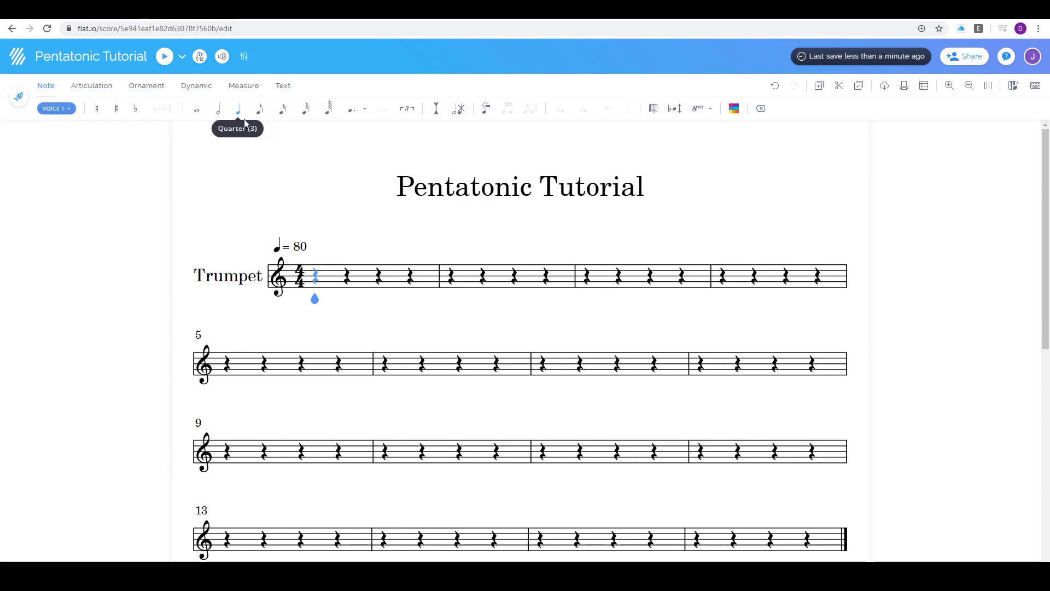
# Step: Enter quarter notes C, D, E, G in measure 1
pyautogui.hotkey('shift', 'Right')
pyautogui.click(298, 246)
pyautogui.click(306, 276)
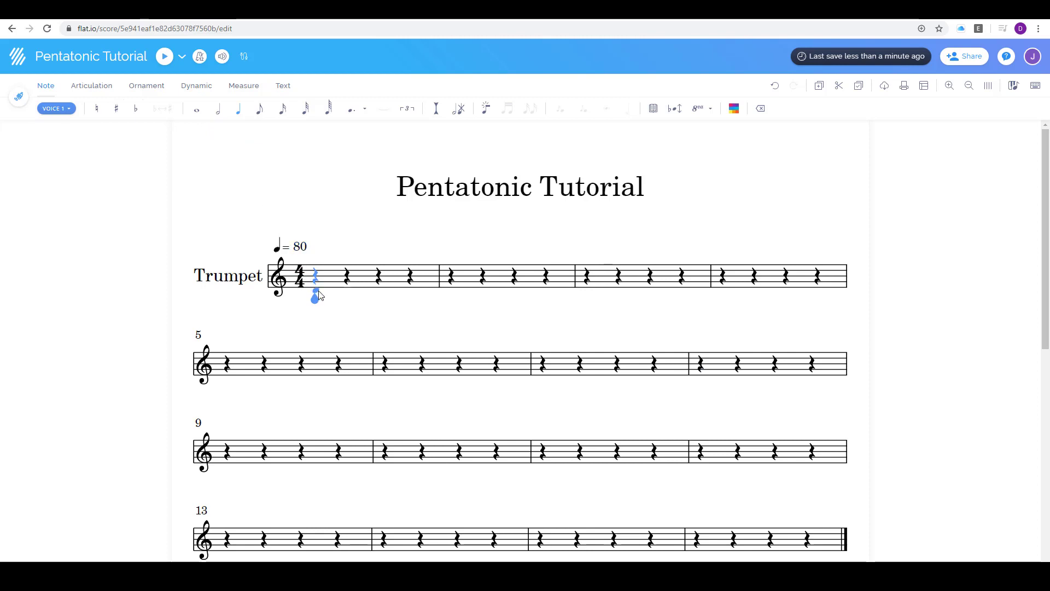
pyautogui.click(318, 295)
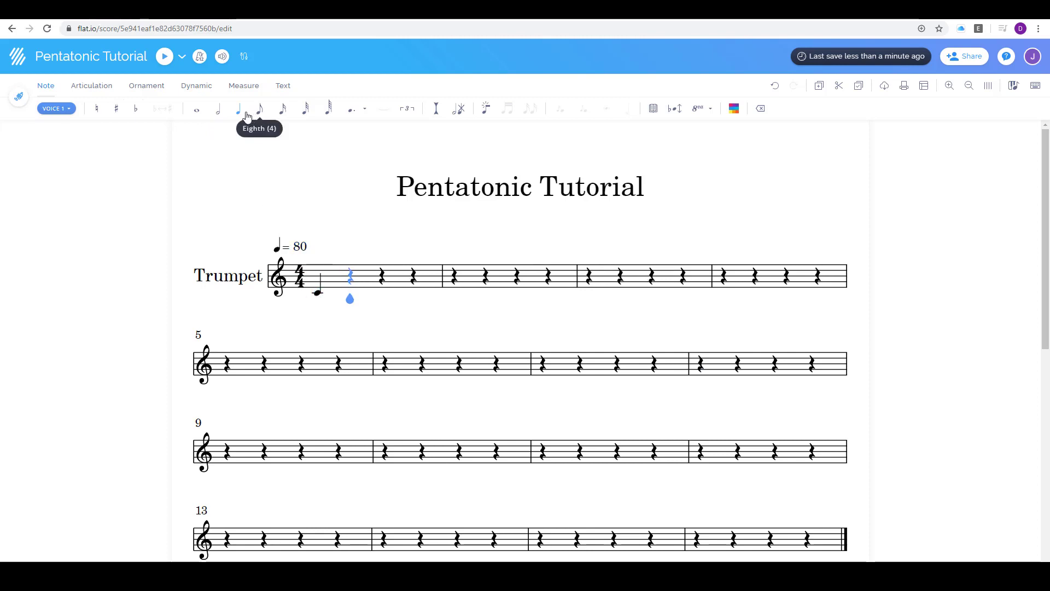
pyautogui.click(350, 293)
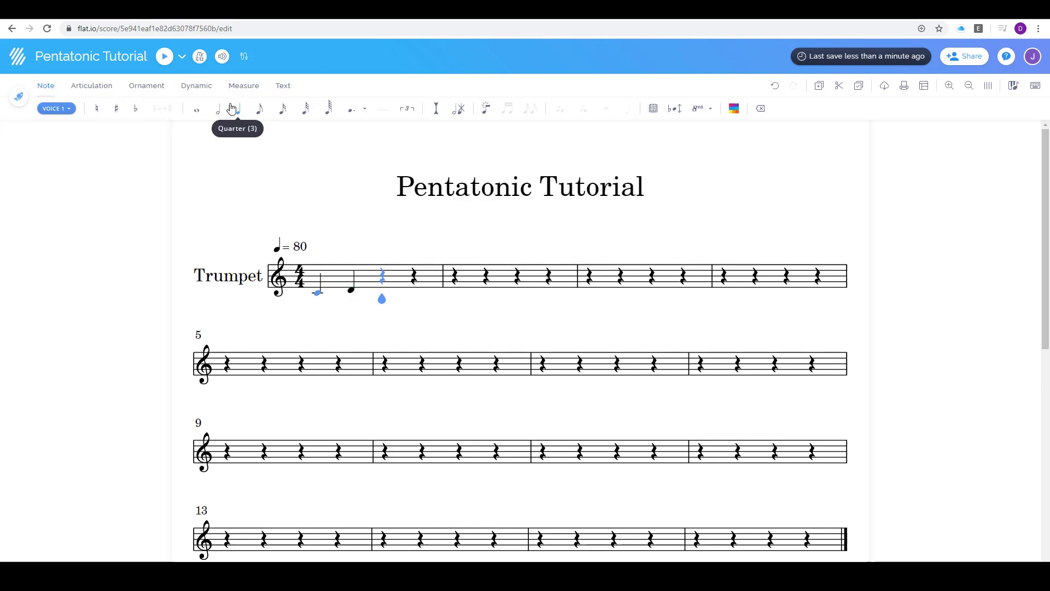
pyautogui.click(381, 288)
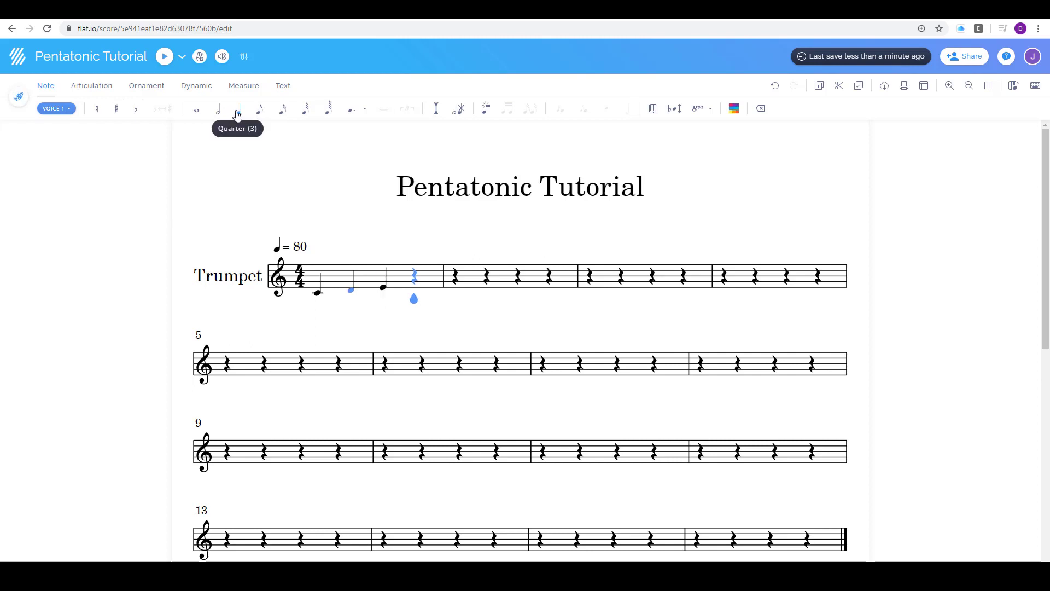
pyautogui.click(414, 281)
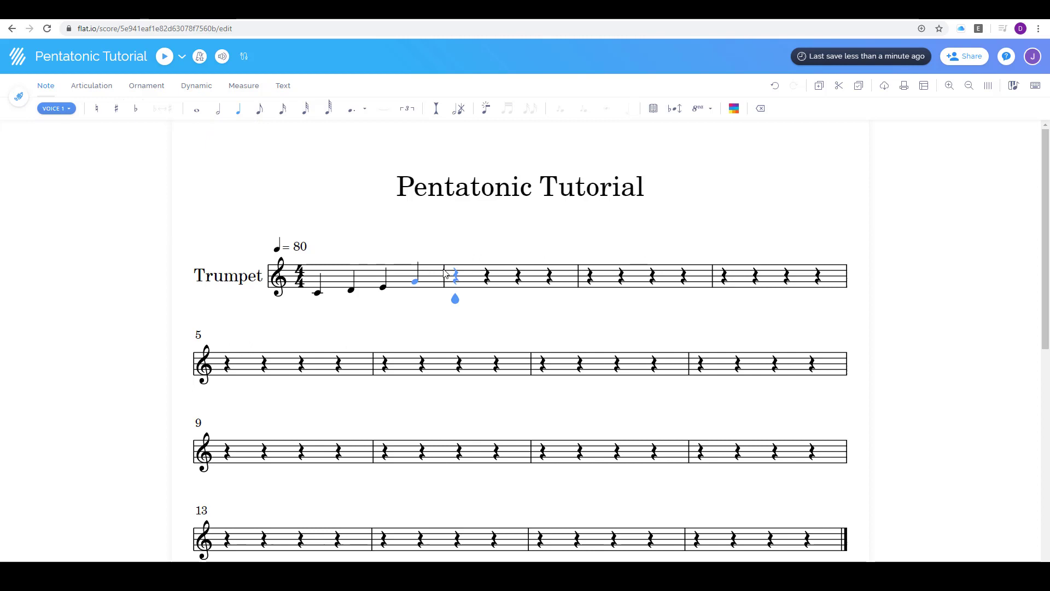
# Step: Enter quarter notes A, G, E, D in measure 2 and a C opening measure 3
pyautogui.click(454, 281)
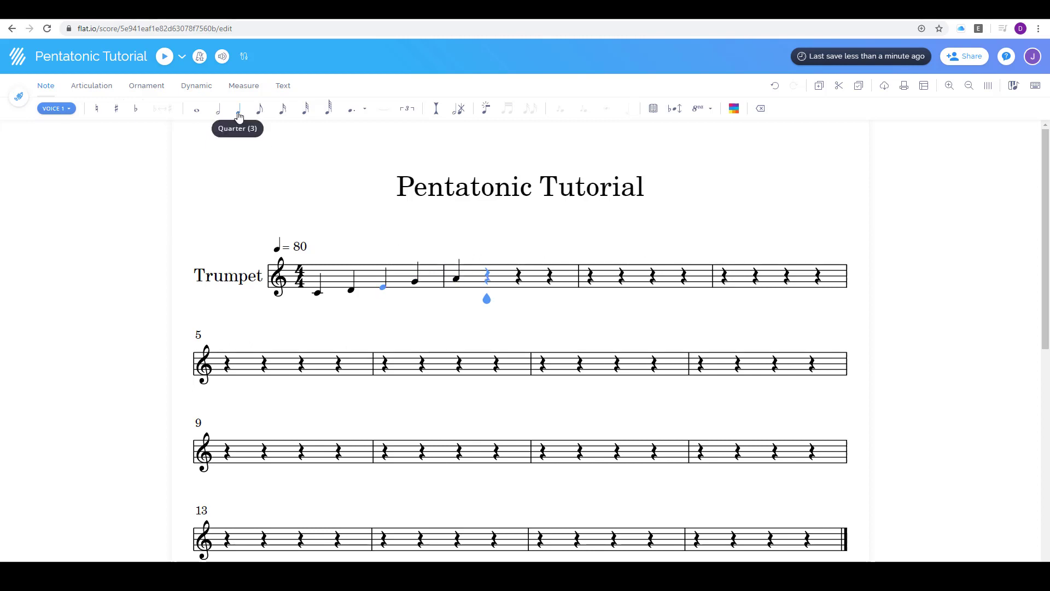
pyautogui.click(488, 280)
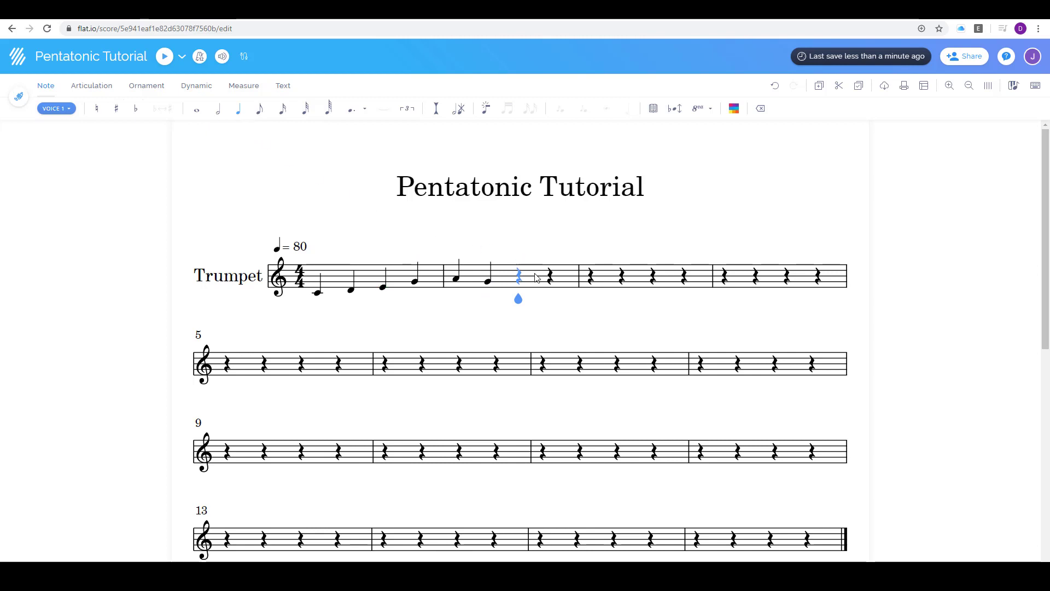
pyautogui.click(518, 287)
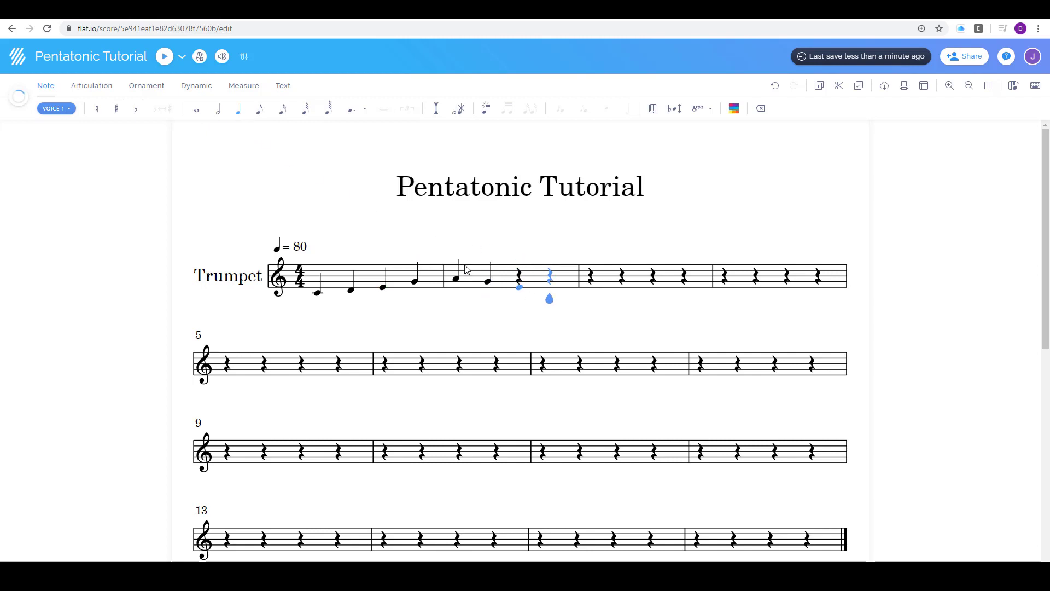
pyautogui.click(554, 294)
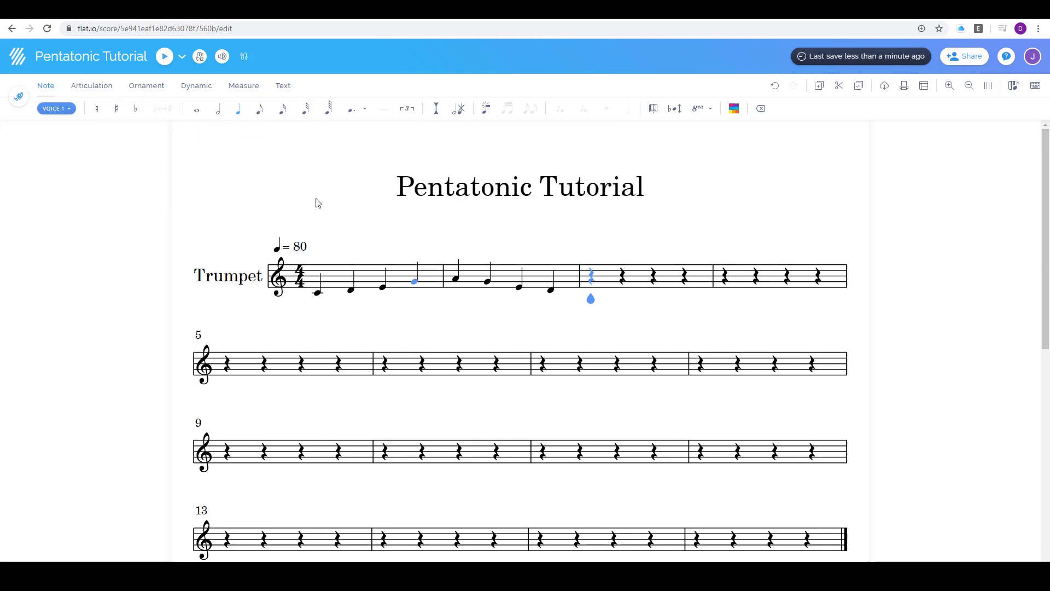
pyautogui.click(592, 297)
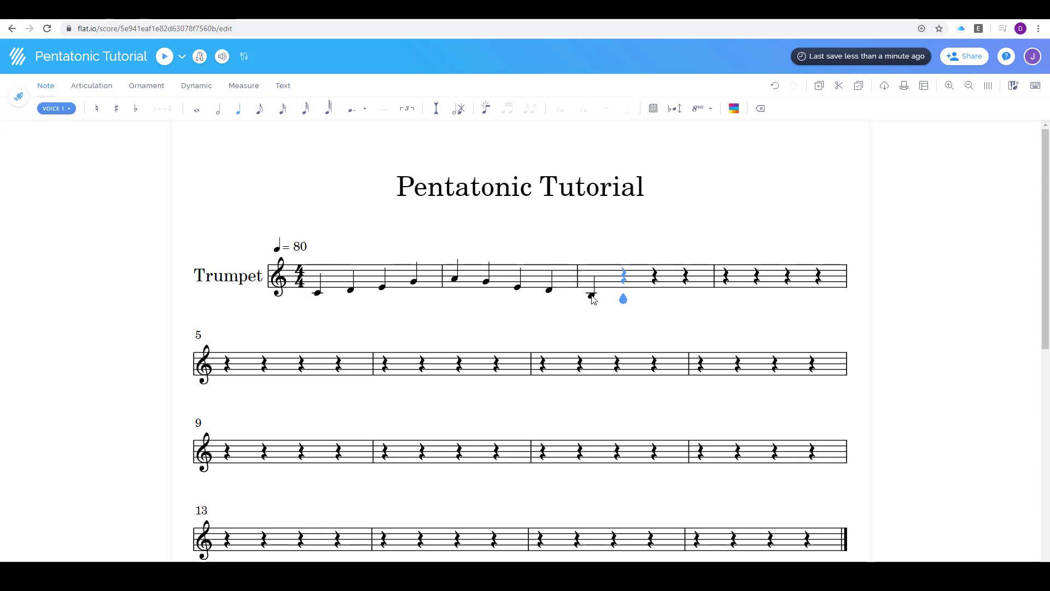
# Step: After trying eighth, quarter and shorter lengths, settle measure 3's opening C as a half note
pyautogui.click(593, 297)
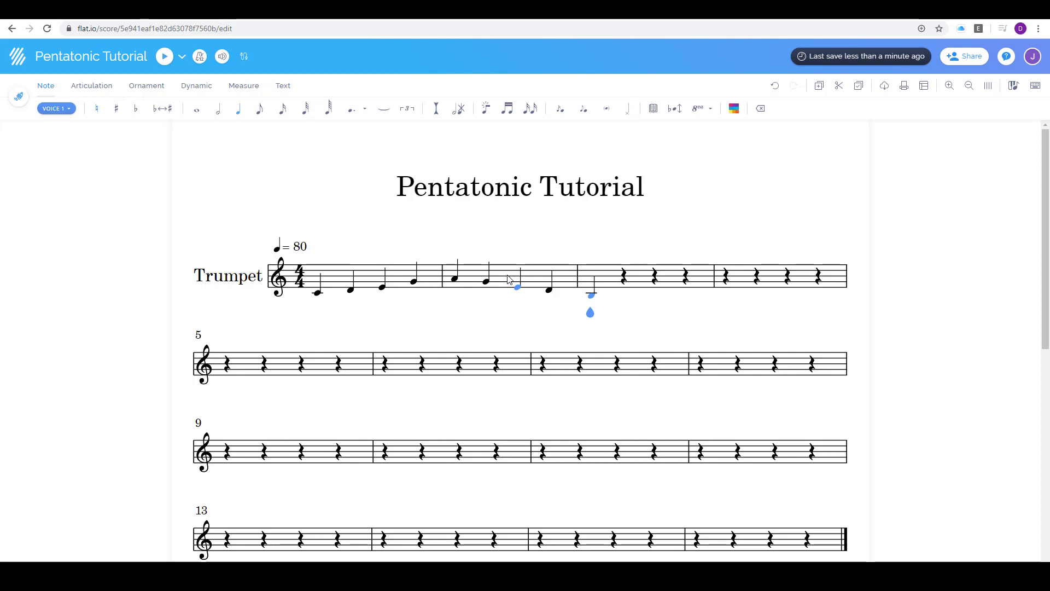
pyautogui.press('Up')
pyautogui.click(222, 123)
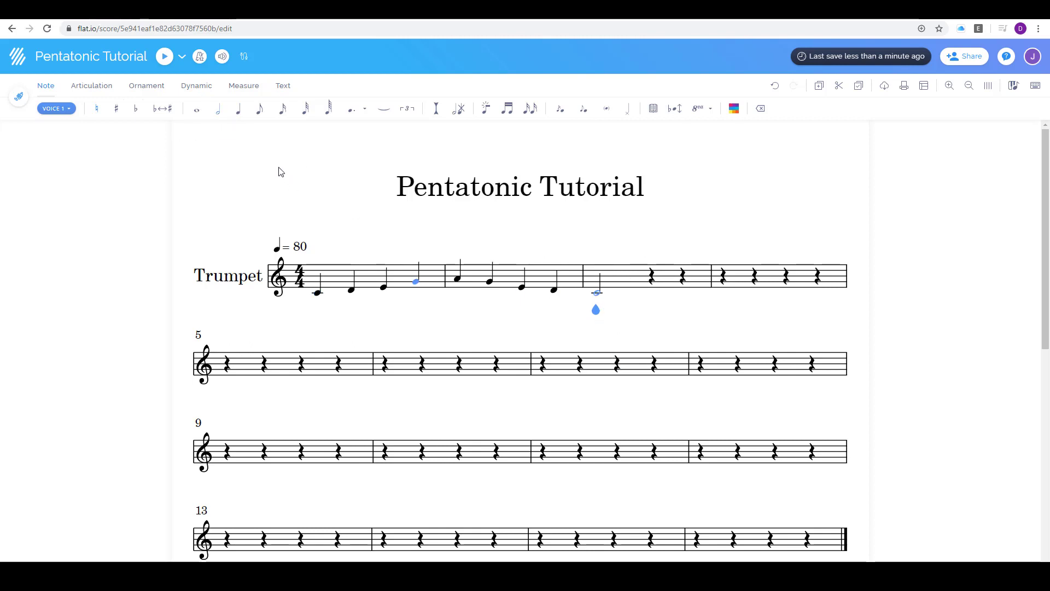
pyautogui.click(258, 113)
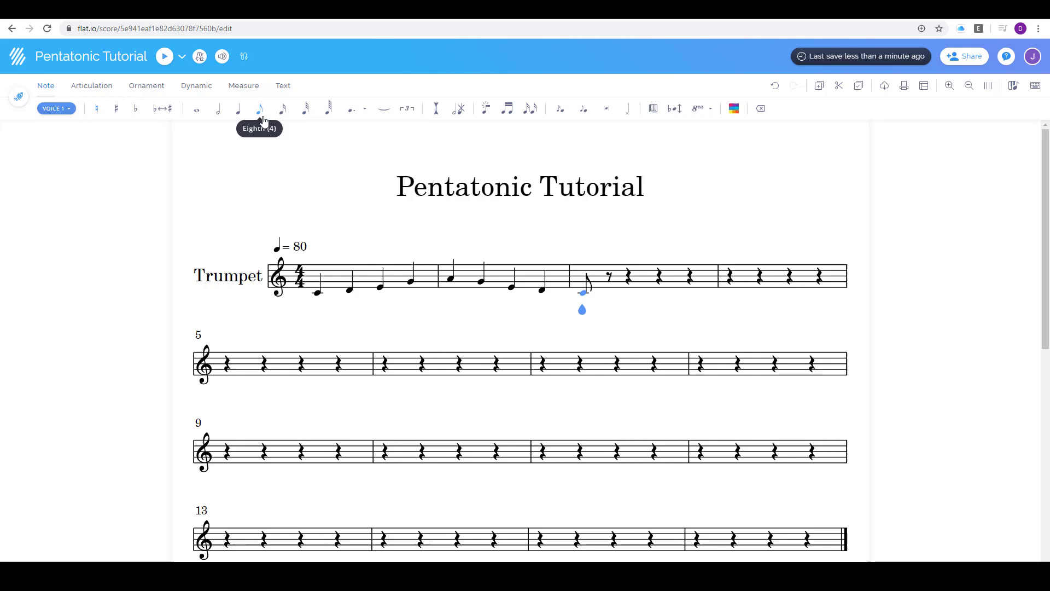
pyautogui.click(219, 116)
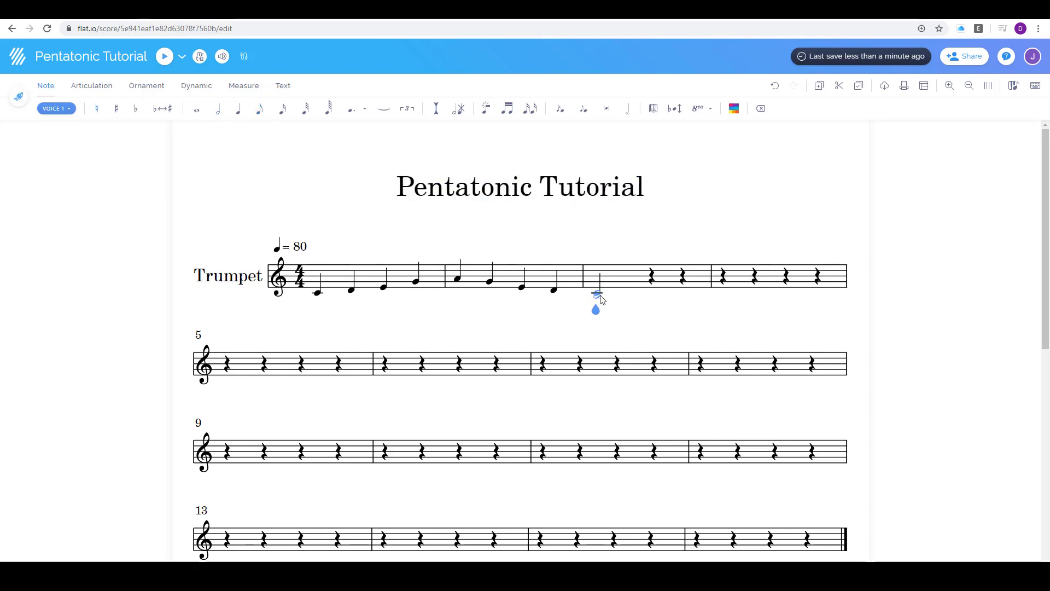
pyautogui.click(239, 112)
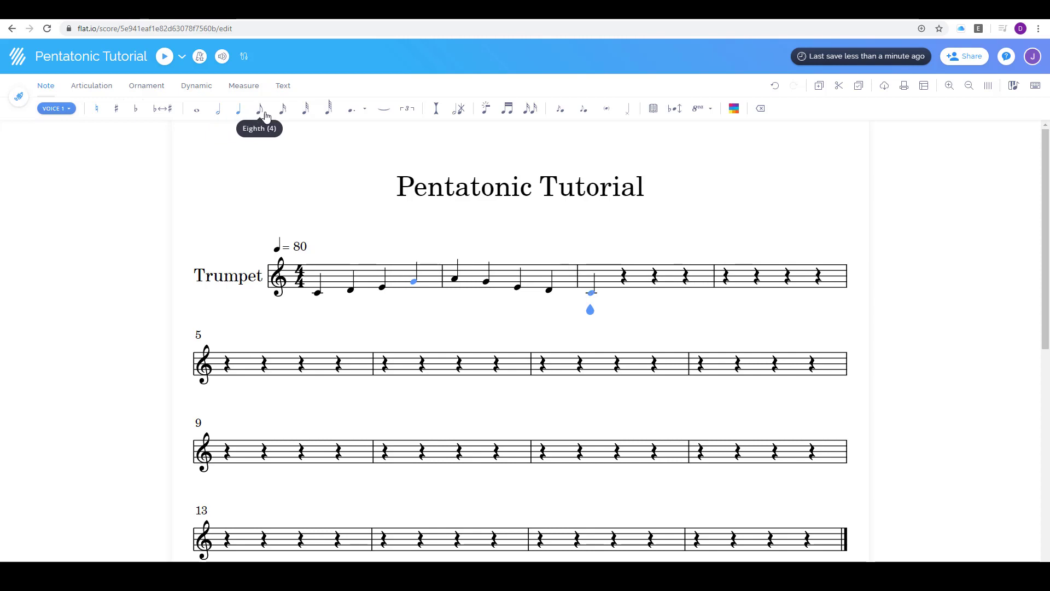
pyautogui.click(283, 112)
pyautogui.click(311, 114)
pyautogui.click(224, 119)
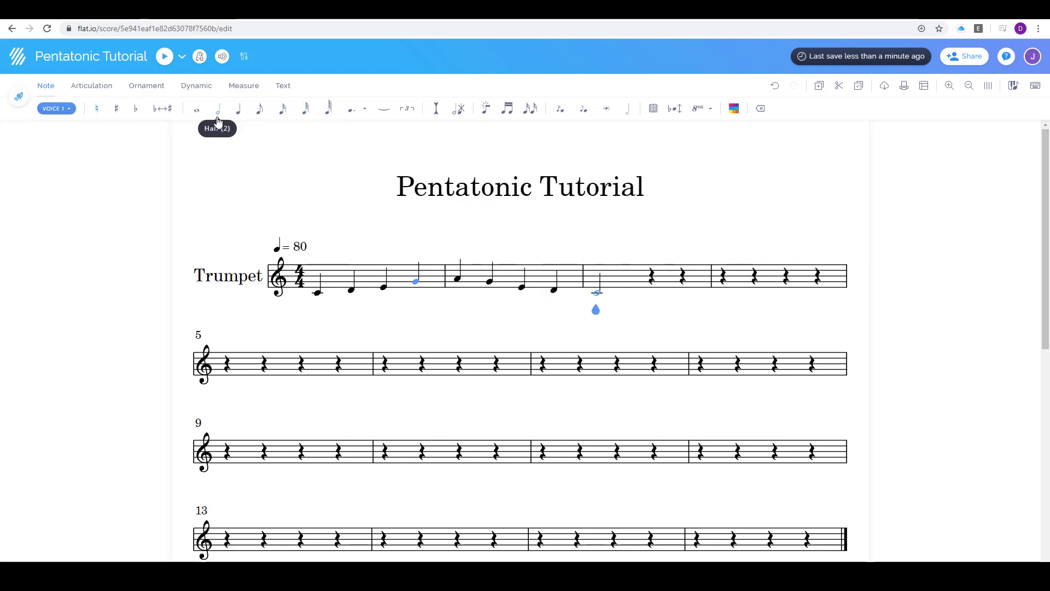
# Step: Add beamed eighth notes C, A, G, C after the half note in measure 3
pyautogui.click(652, 280)
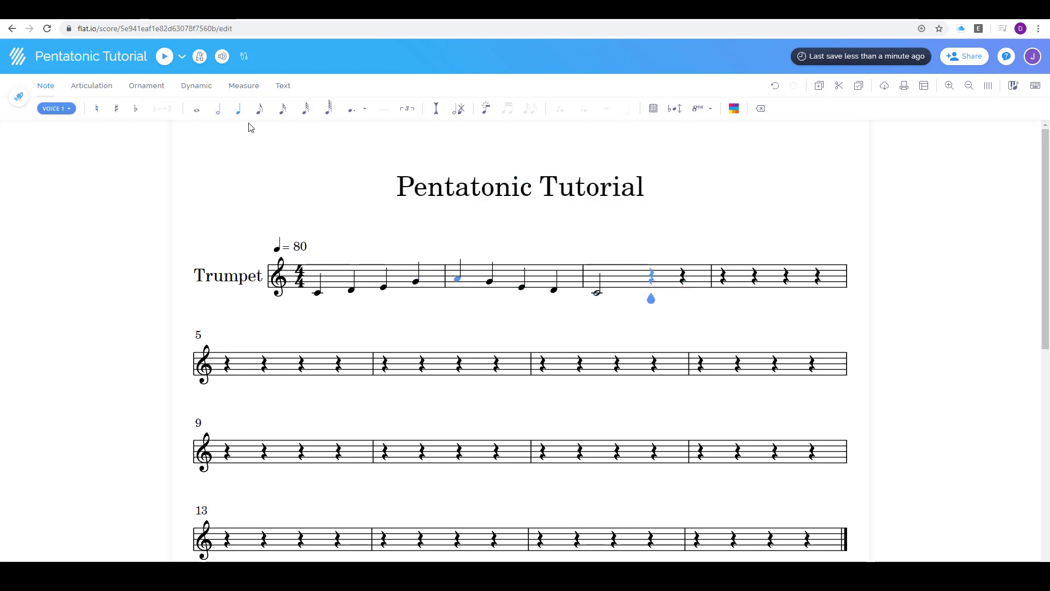
pyautogui.click(259, 108)
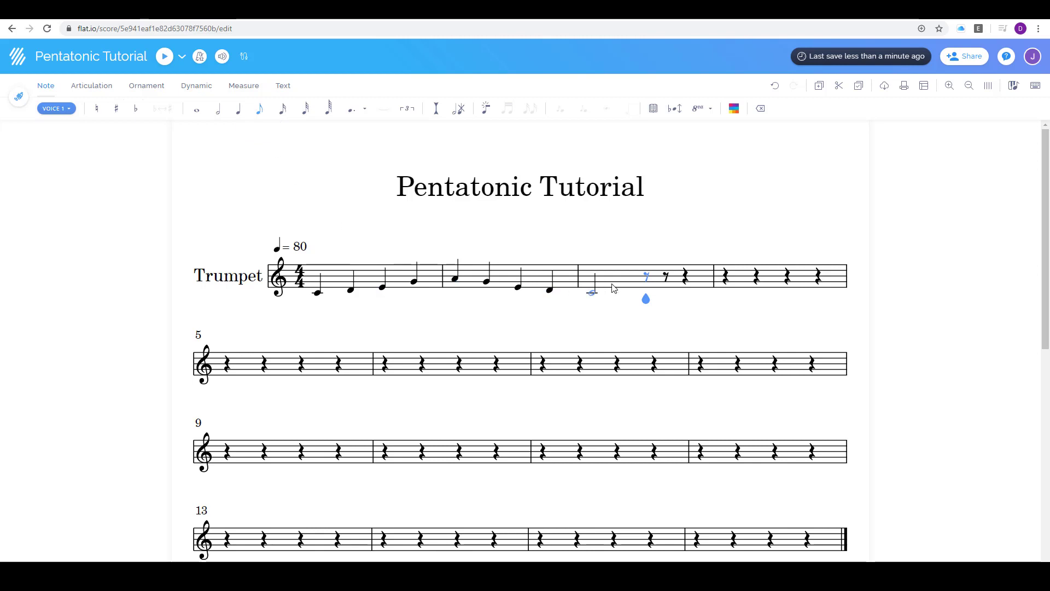
pyautogui.click(646, 271)
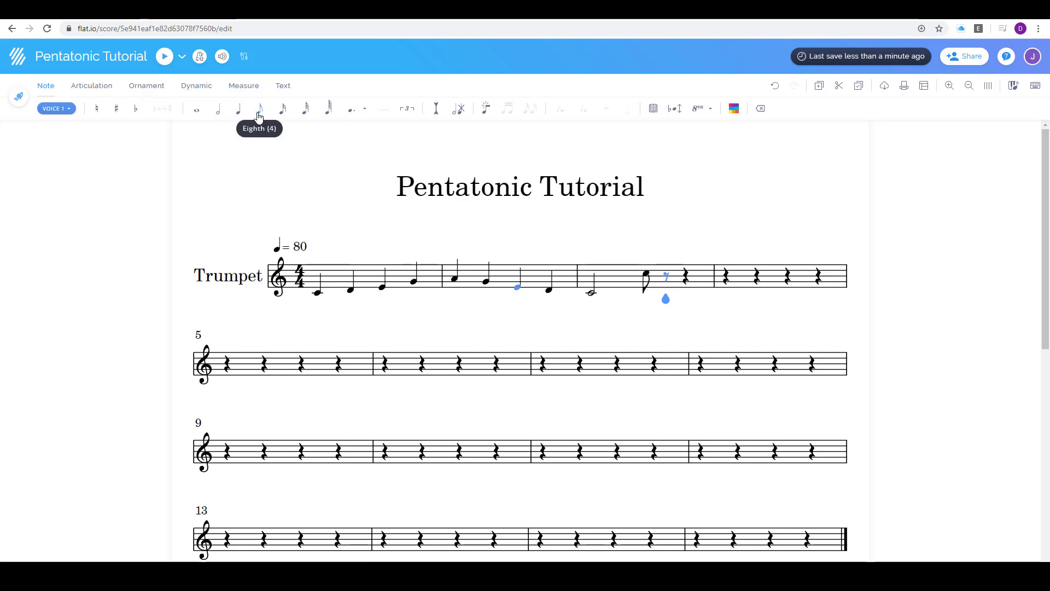
pyautogui.press('a')
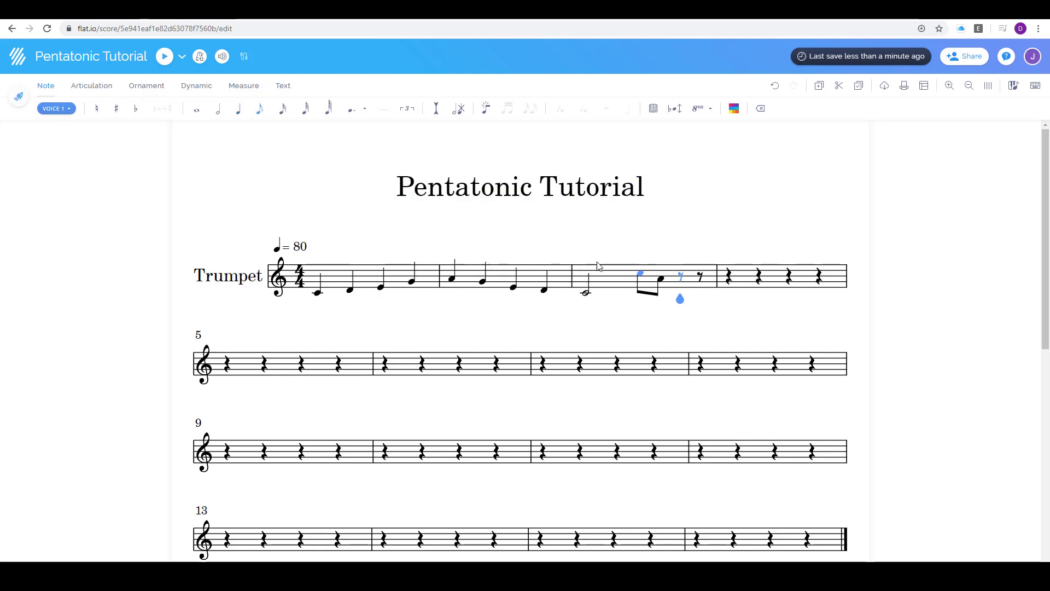
pyautogui.click(677, 282)
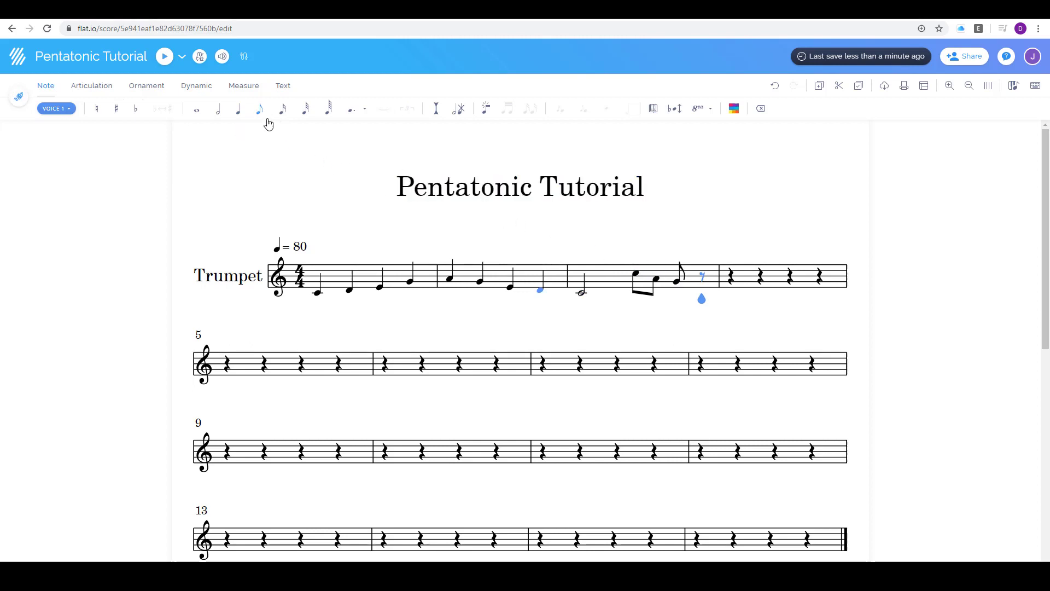
pyautogui.click(702, 273)
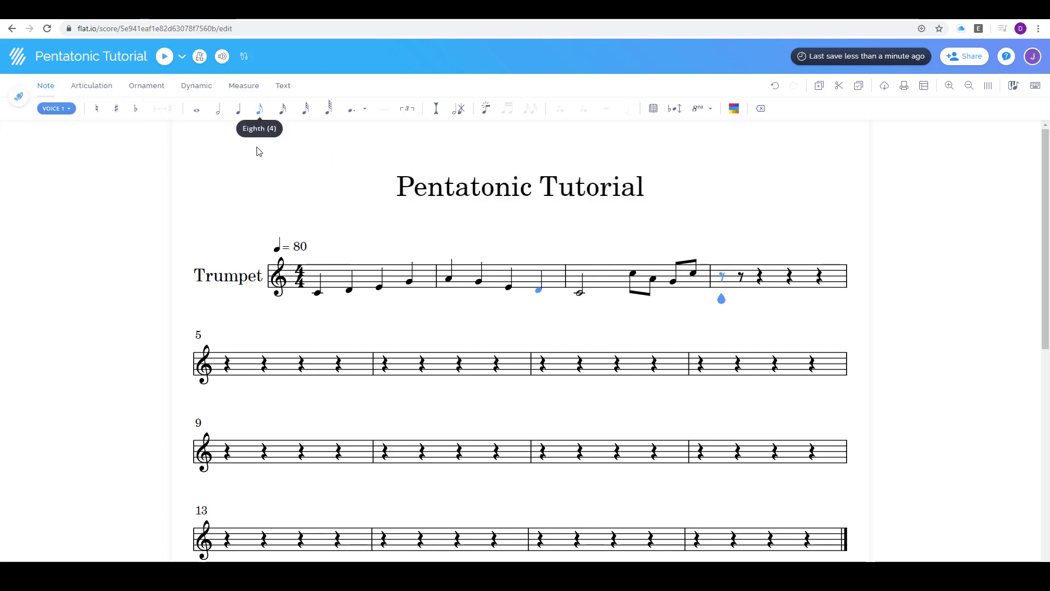
# Step: Fill measure 4 with quarter notes G, E, D, C
pyautogui.click(720, 288)
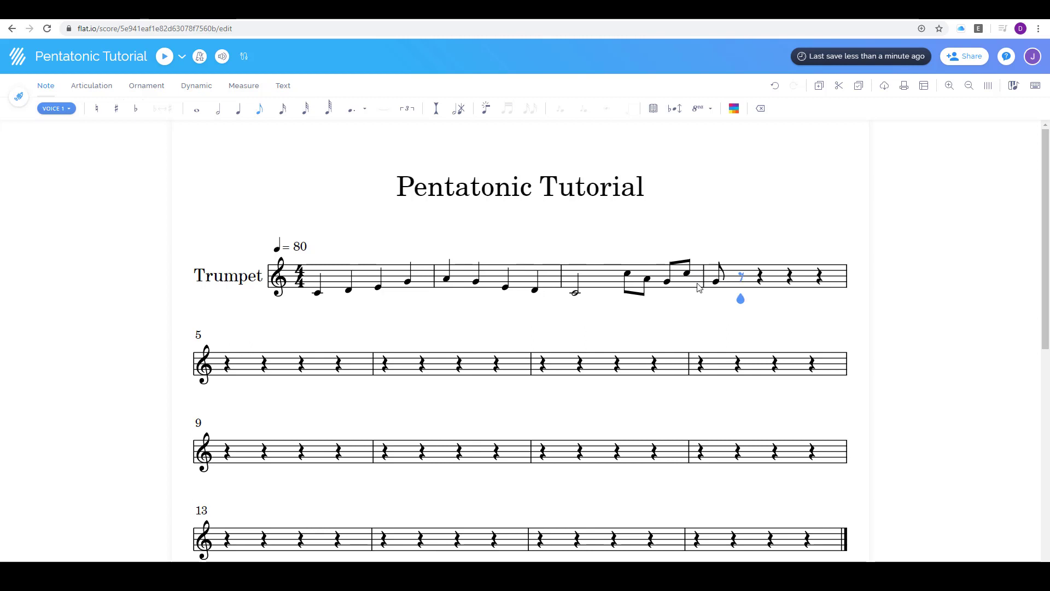
pyautogui.click(239, 112)
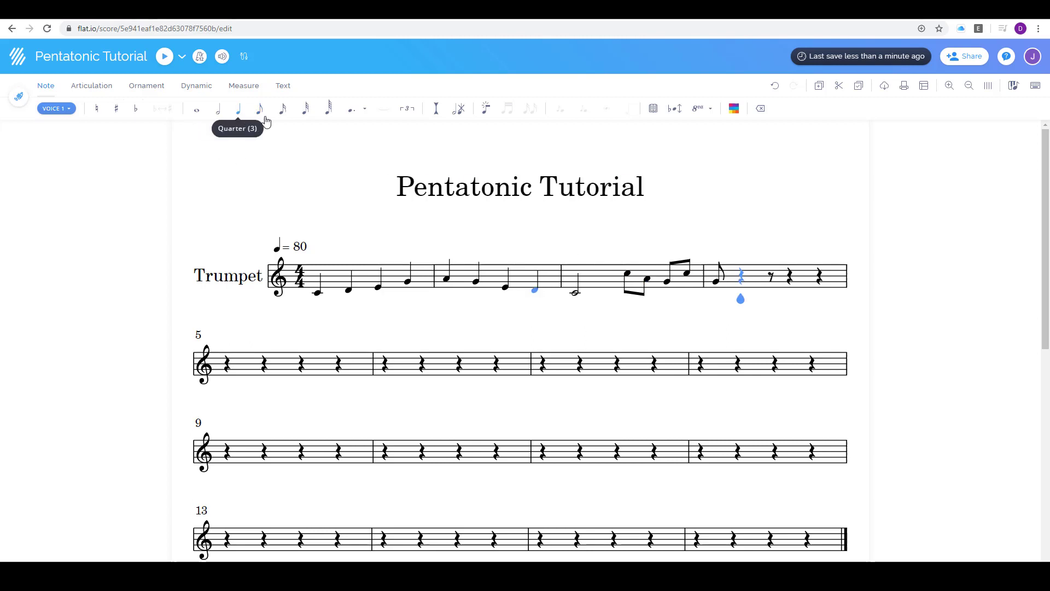
pyautogui.click(716, 283)
pyautogui.click(239, 112)
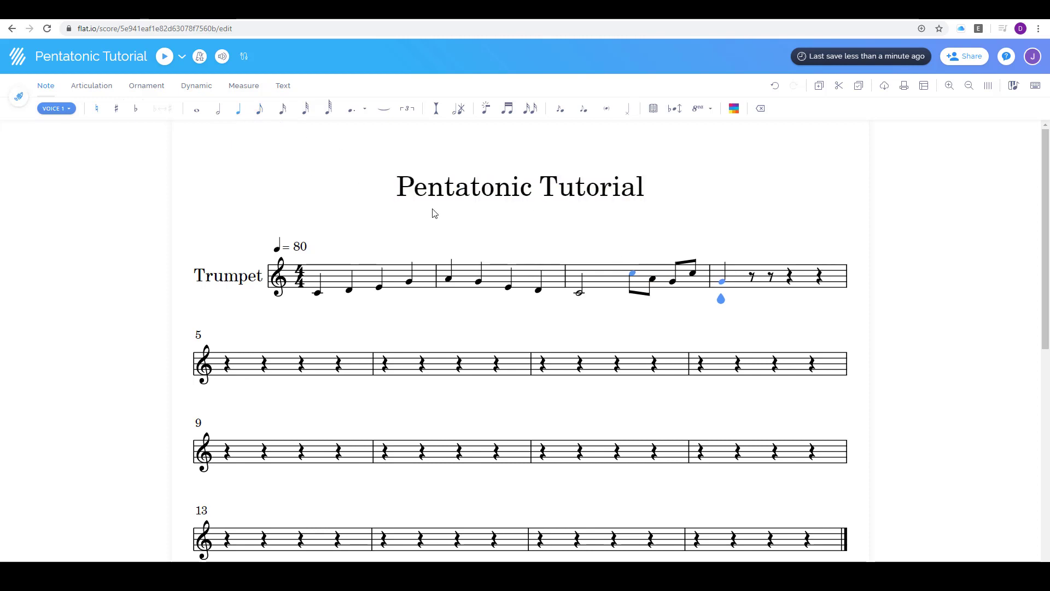
pyautogui.click(753, 282)
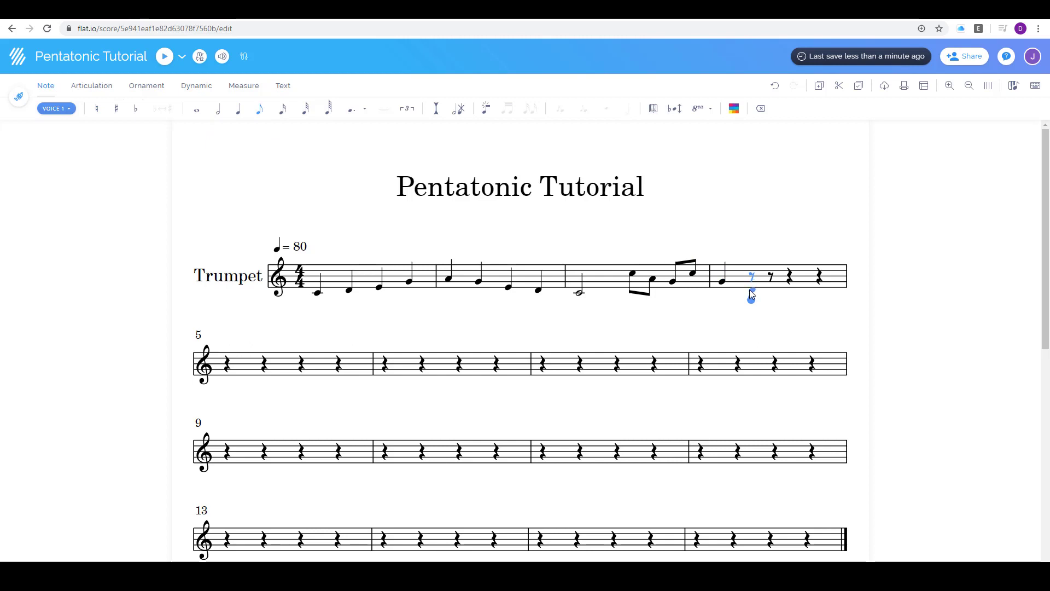
pyautogui.click(750, 288)
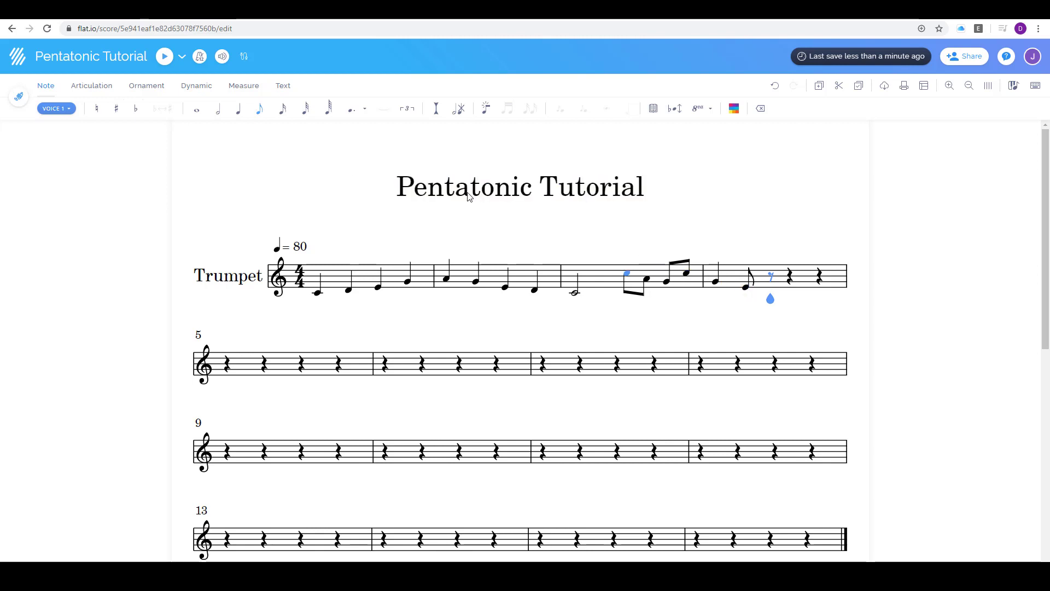
pyautogui.click(747, 286)
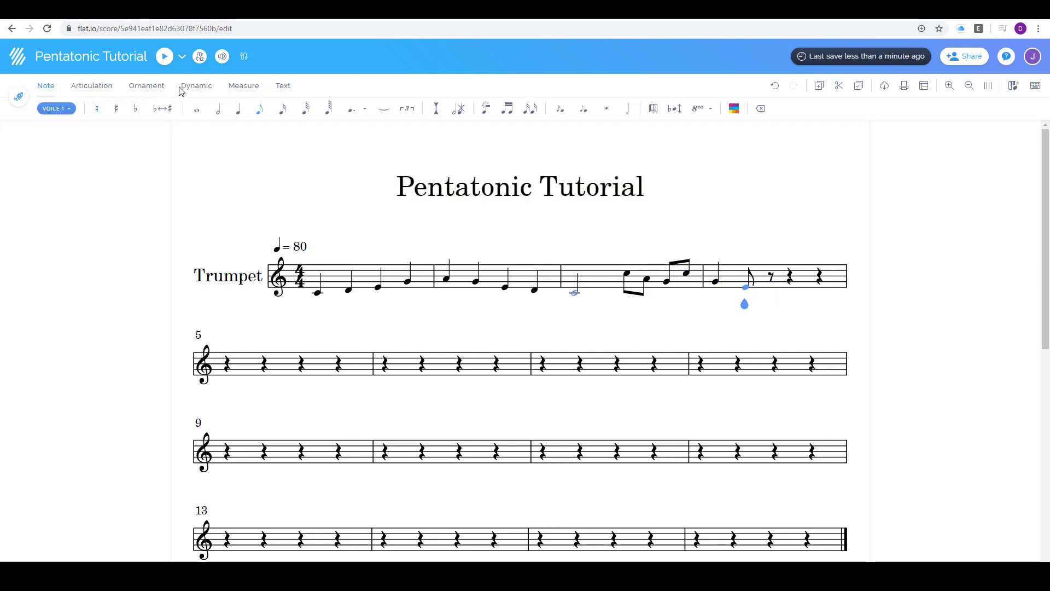
pyautogui.click(237, 115)
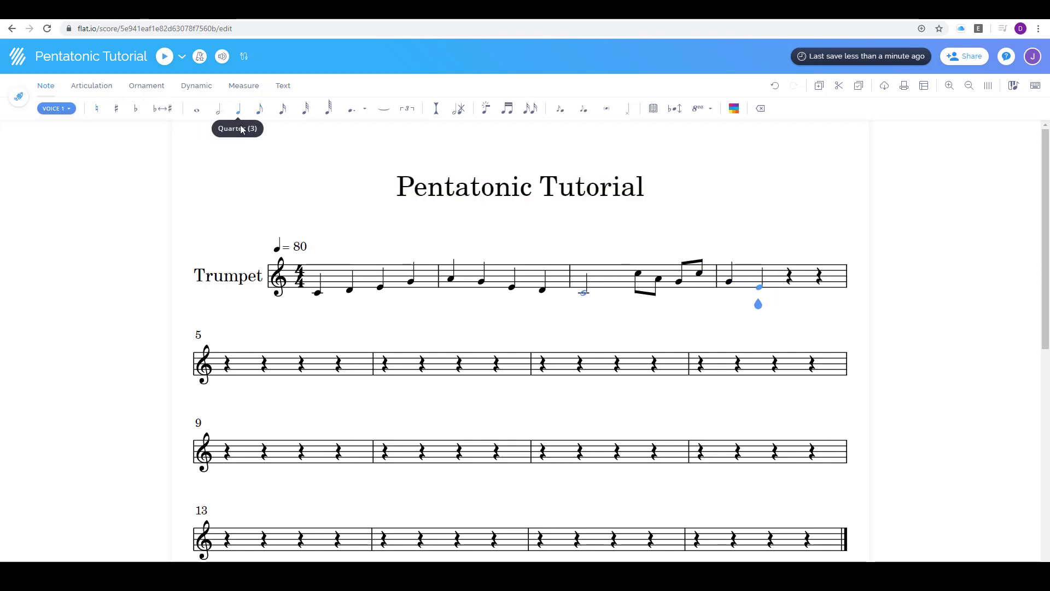
pyautogui.click(792, 297)
pyautogui.press('d')
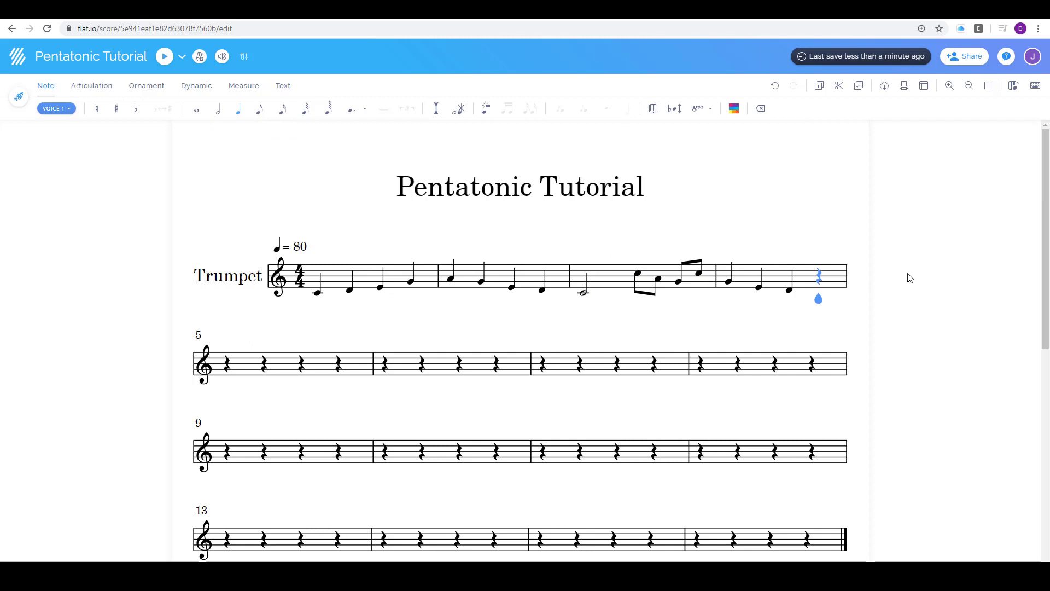
pyautogui.click(818, 293)
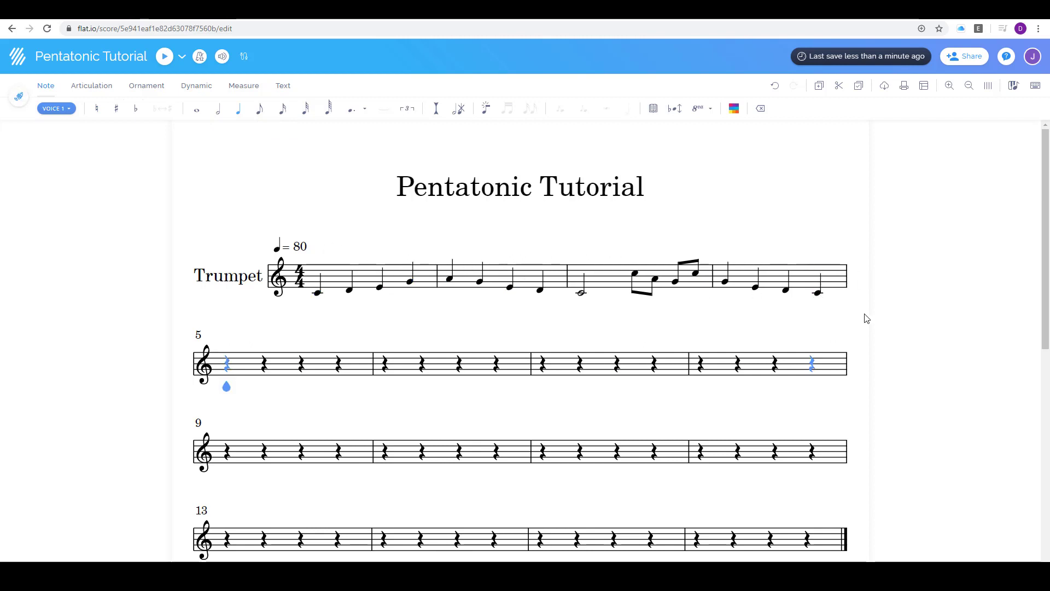
# Step: Play the trumpet melody back starting from the first note of measure 1
pyautogui.click(164, 57)
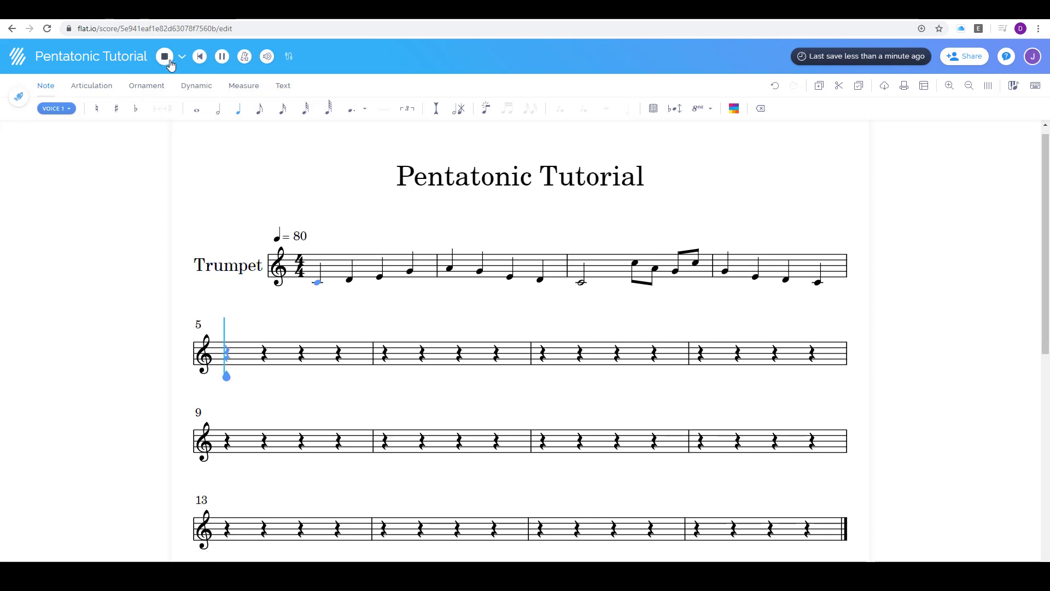
pyautogui.click(167, 60)
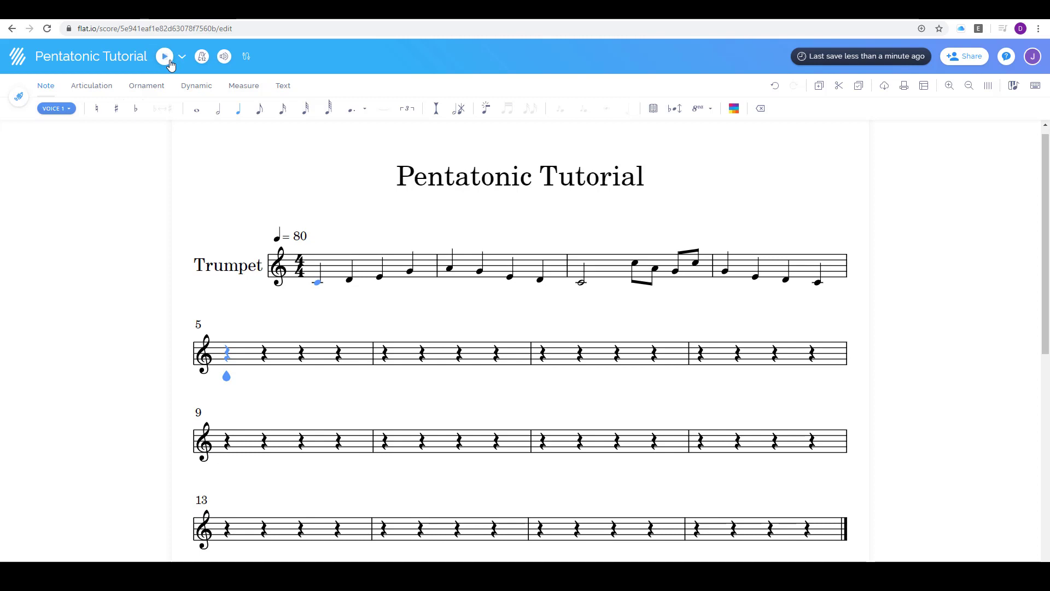
pyautogui.click(319, 284)
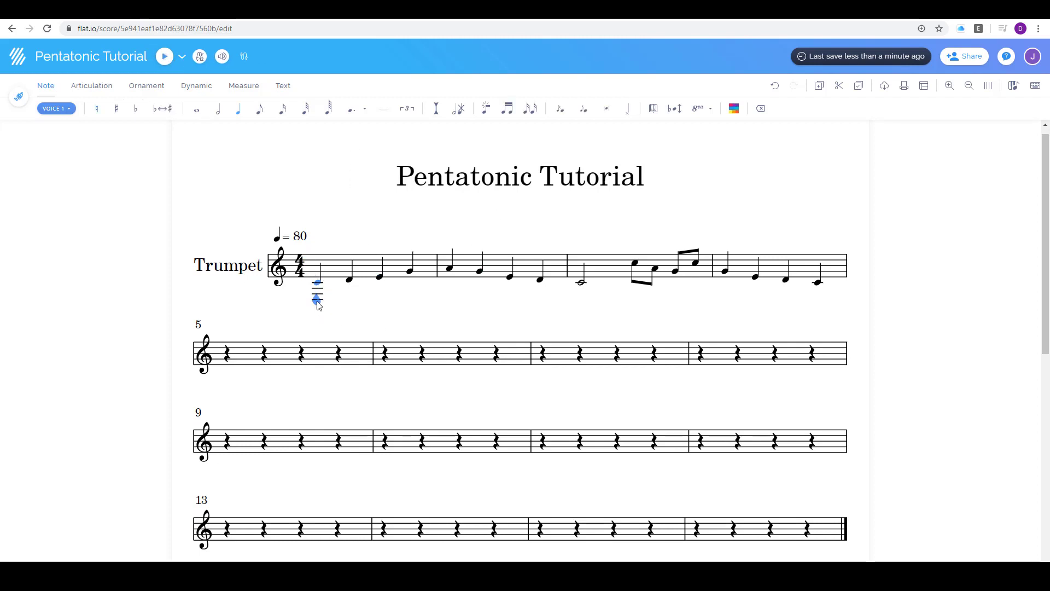
pyautogui.click(165, 57)
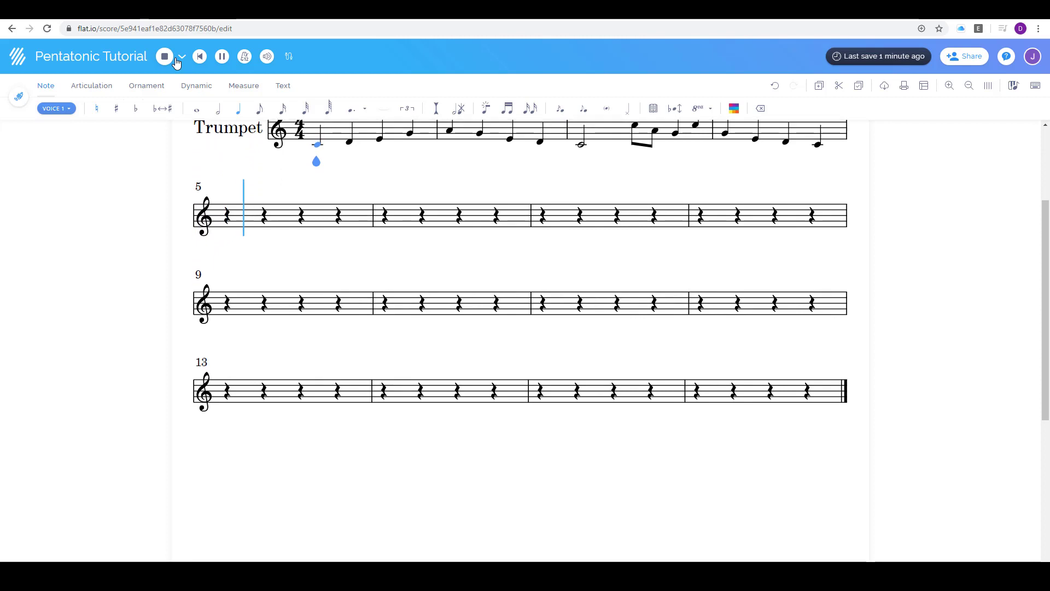
# Step: Stop playback and place quarter notes low A and low G at the start of measure 5
pyautogui.click(164, 57)
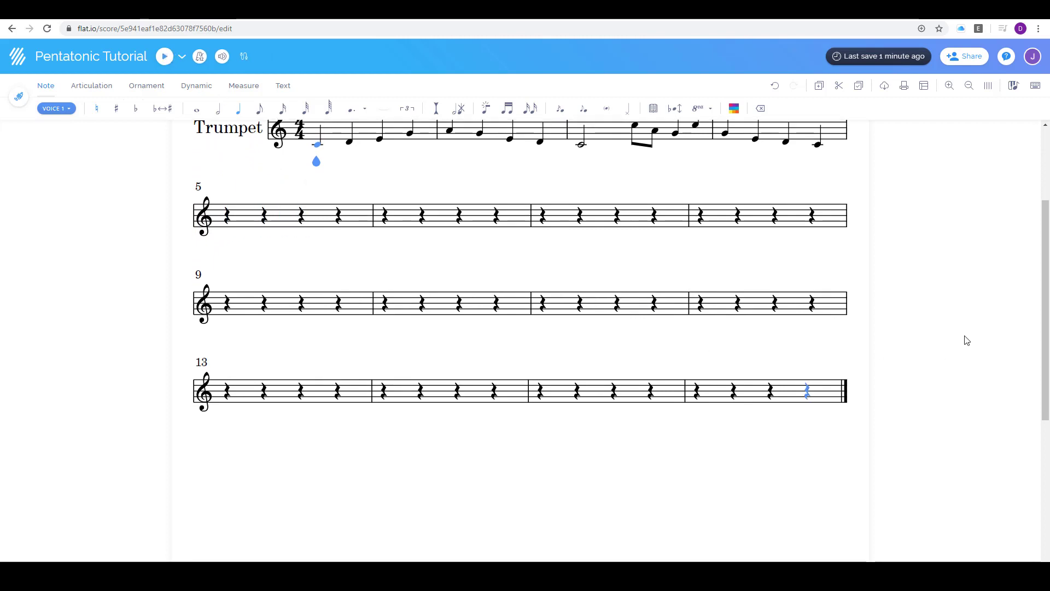
pyautogui.scroll(3, 964, 340)
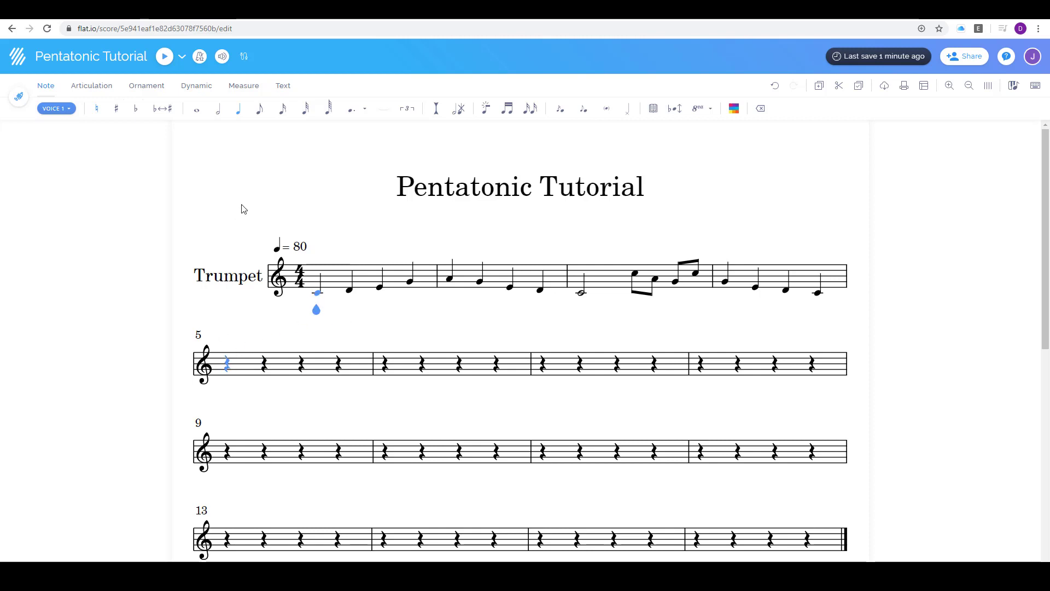
pyautogui.click(226, 386)
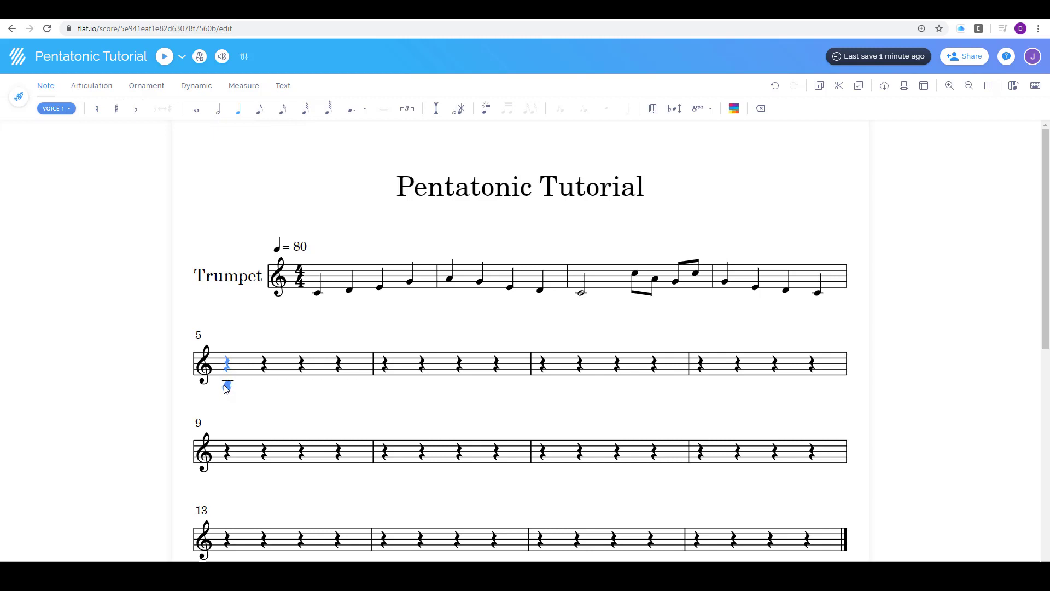
pyautogui.click(225, 386)
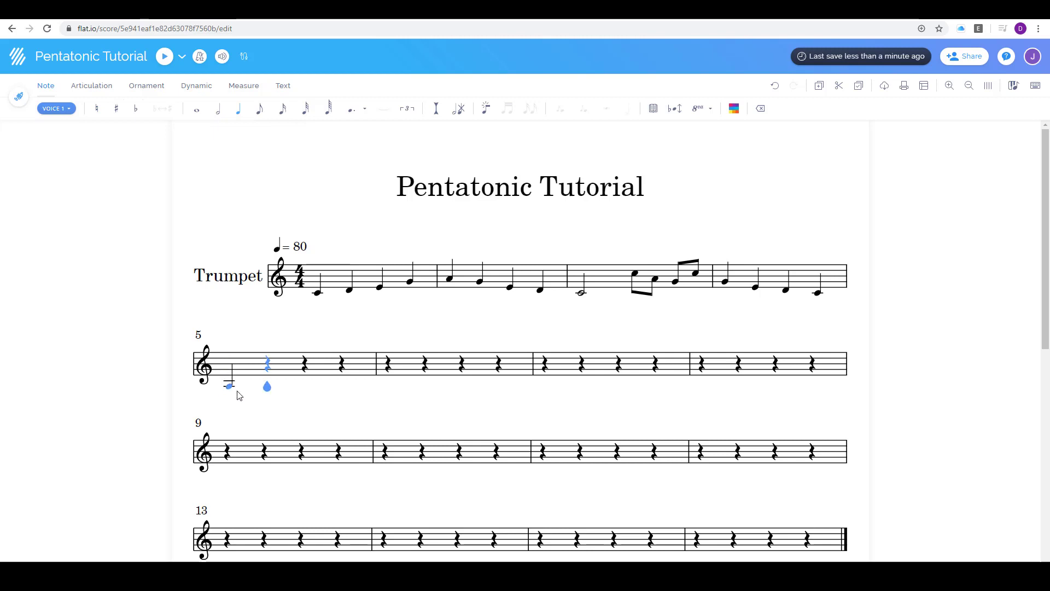
pyautogui.click(268, 392)
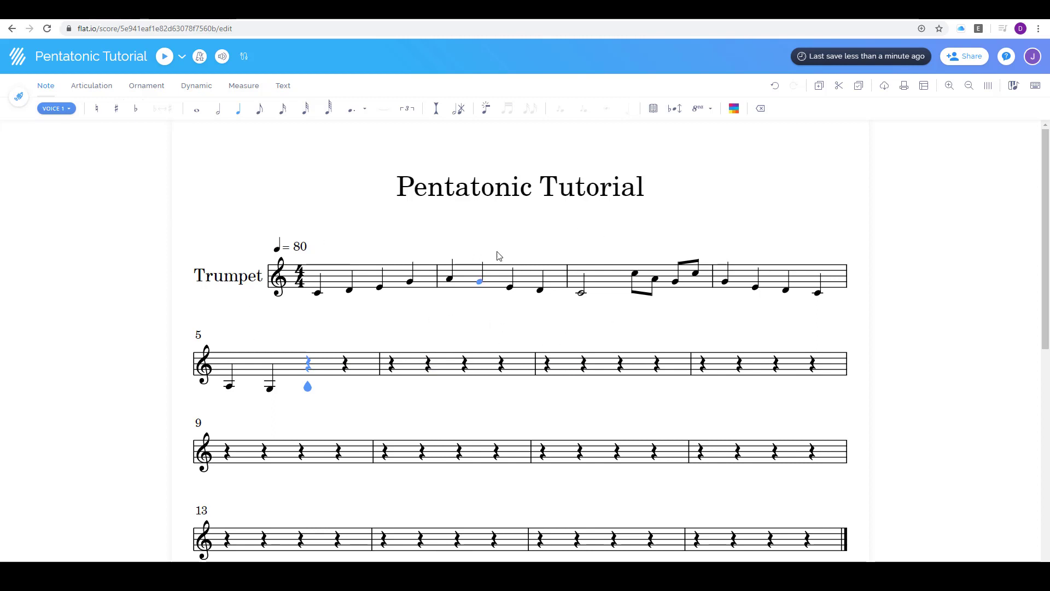
# Step: Check the Printable PDF export options, copy the private shareable link, and switch to the course page
pyautogui.click(886, 89)
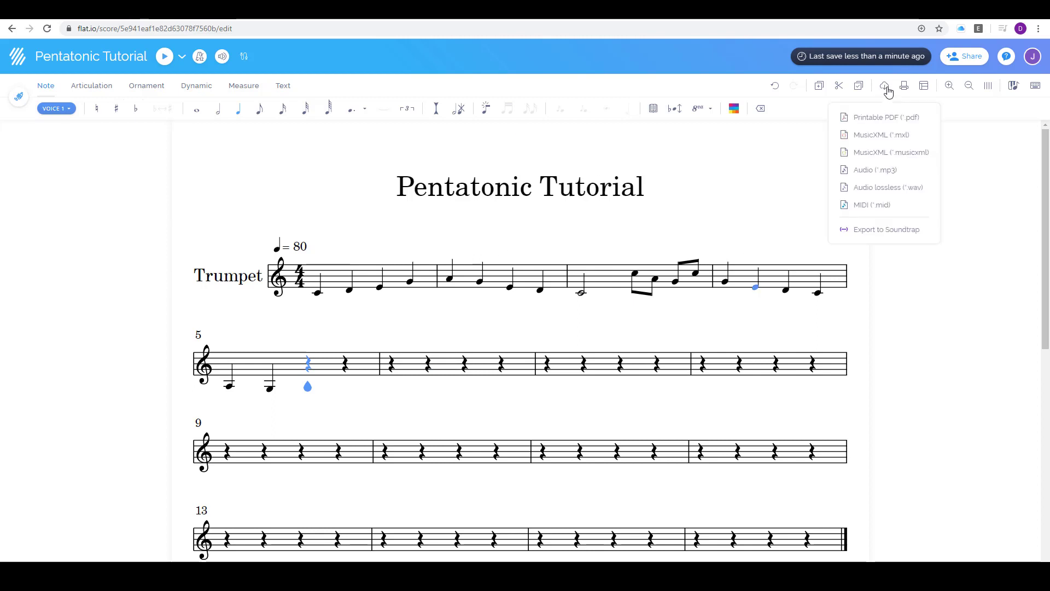
pyautogui.click(901, 121)
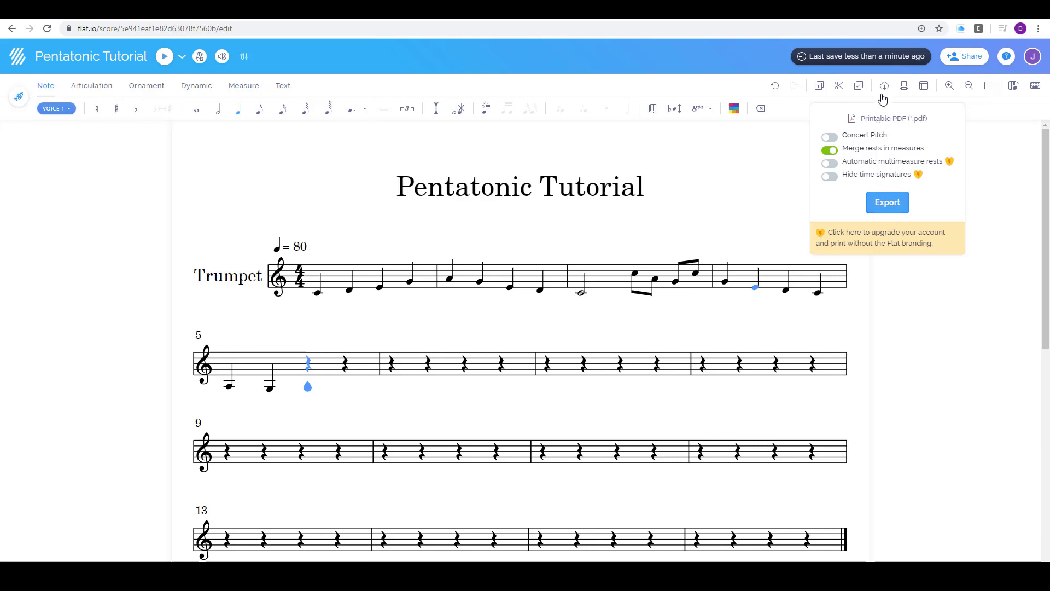
pyautogui.click(966, 59)
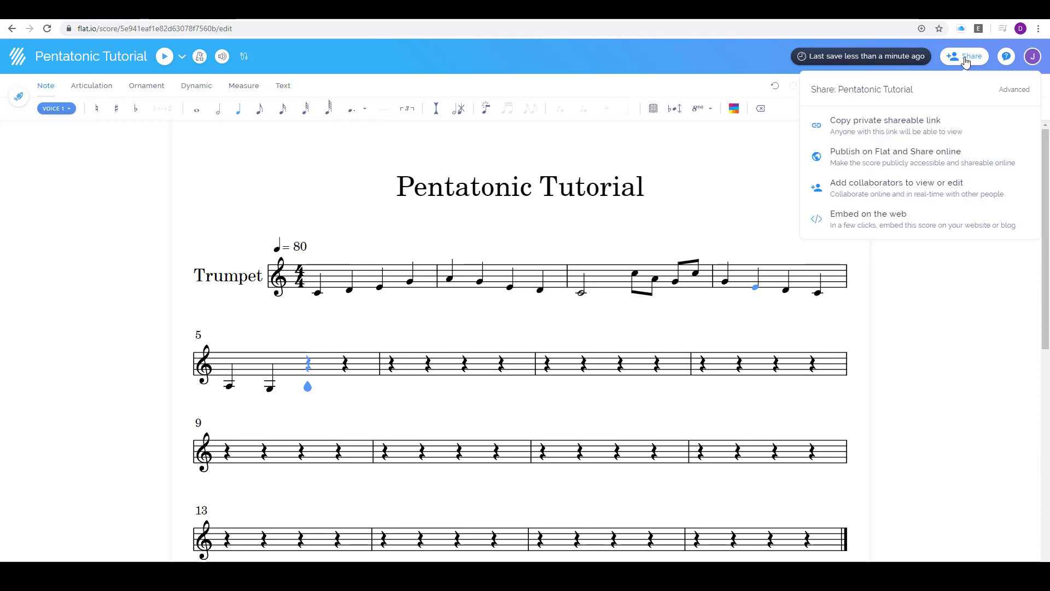
pyautogui.click(873, 135)
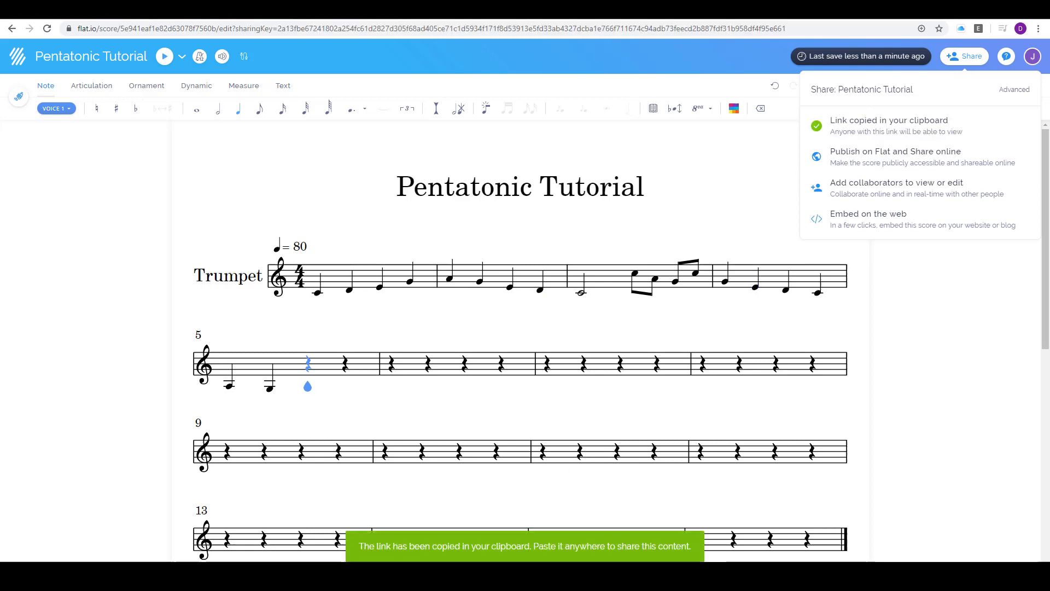
pyautogui.press('space')
pyautogui.hotkey('ctrl', 'Tab')
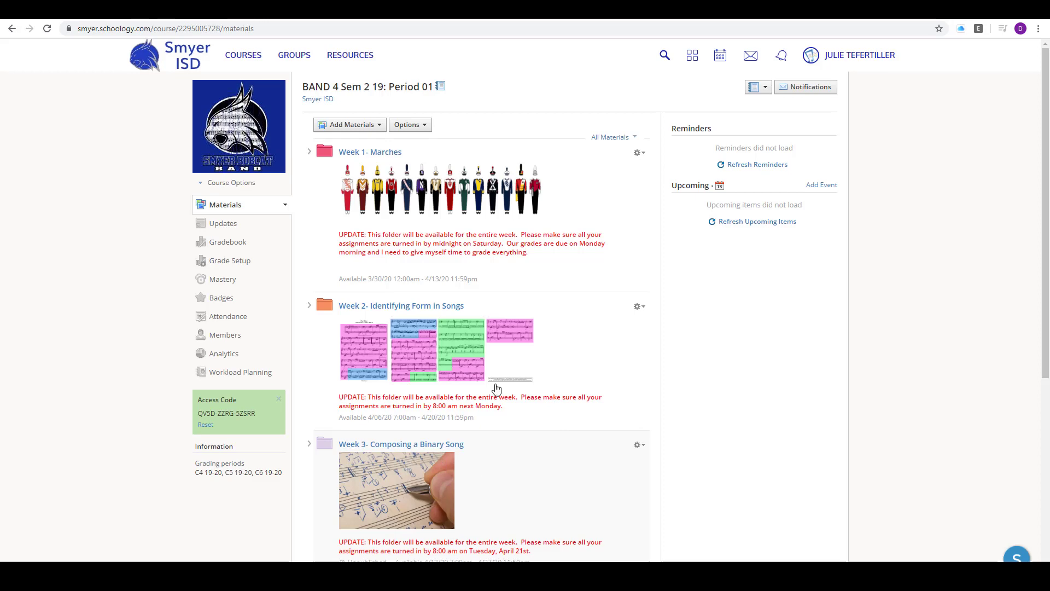
# Step: Switch from the Schoology course page back to the Pentatonic Tutorial score in Flat.io
pyautogui.hotkey('ctrl', 'Tab')
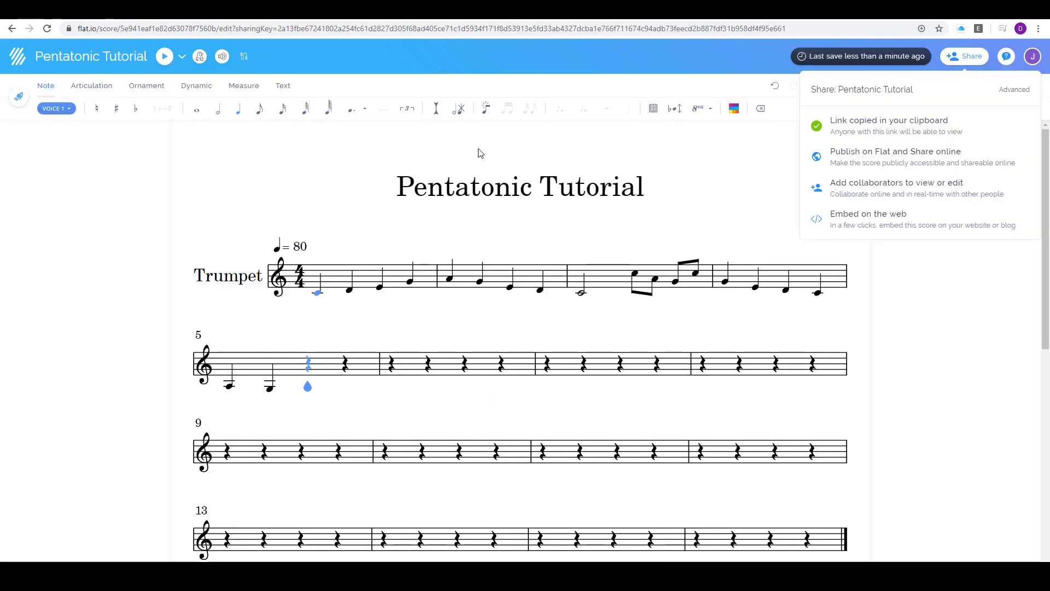